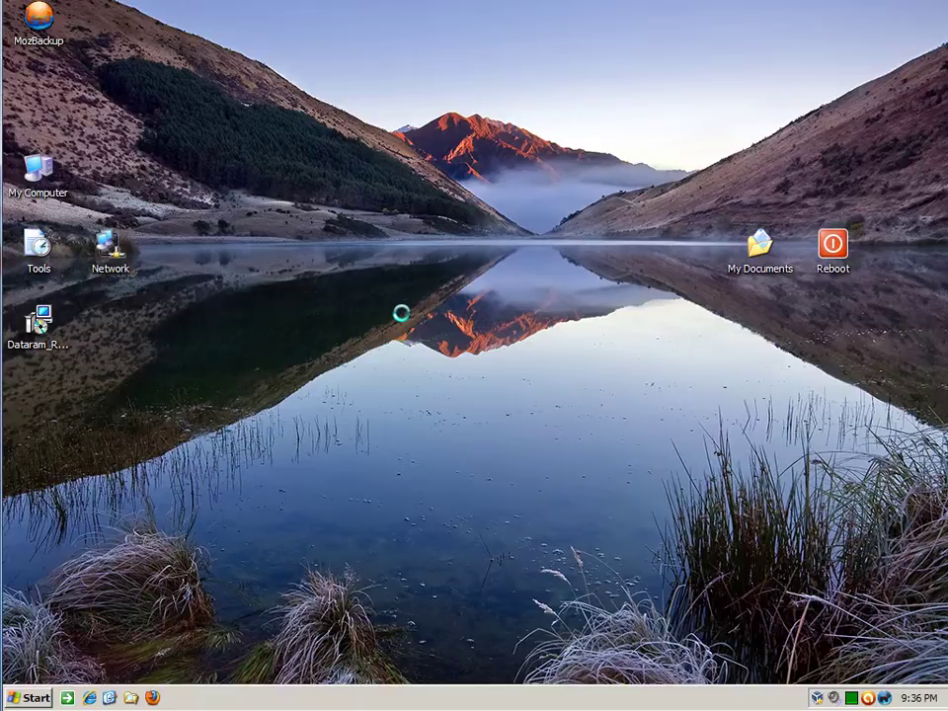
Examine the hard disk and CD drives in My Computer, close its window and refresh the desktop
{"action": "double_click", "coordinate": [39, 183]}
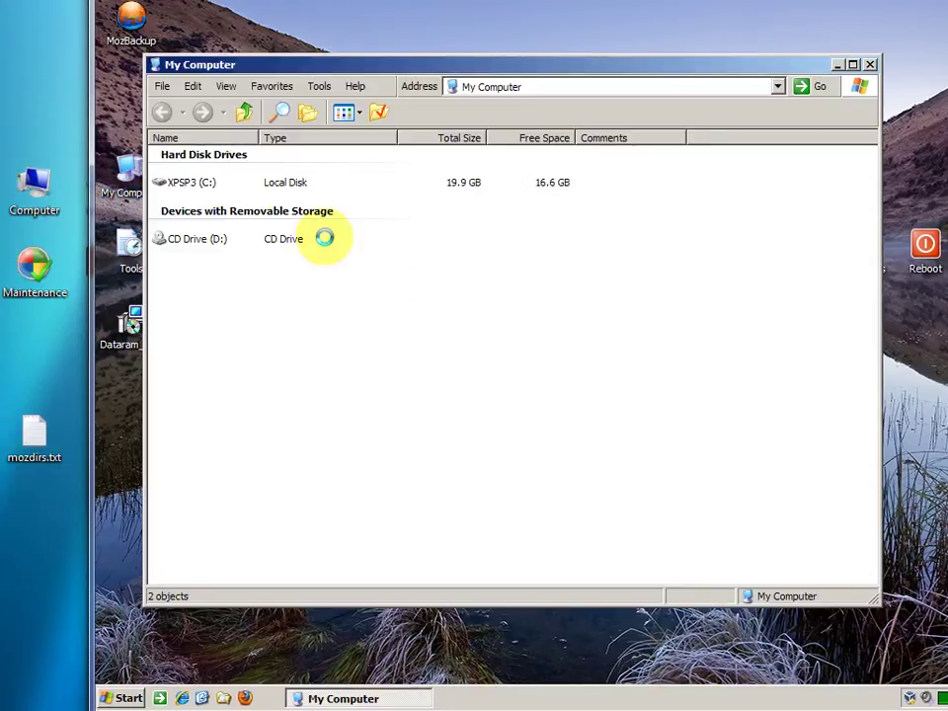
{"action": "left_click", "coordinate": [202, 181]}
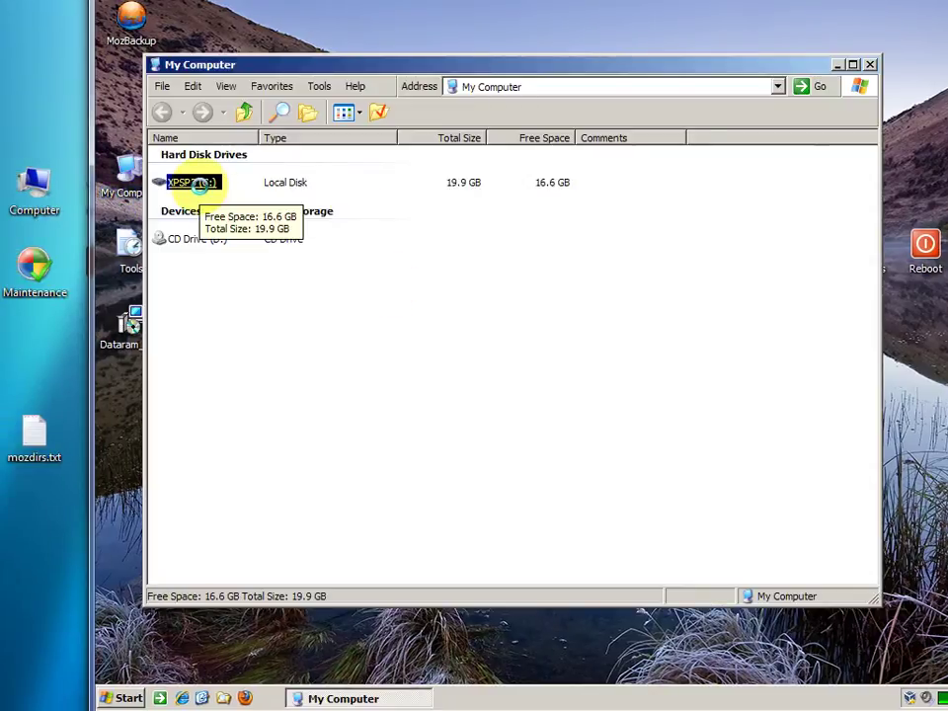
{"action": "left_click", "coordinate": [440, 225]}
{"action": "left_click", "coordinate": [192, 182]}
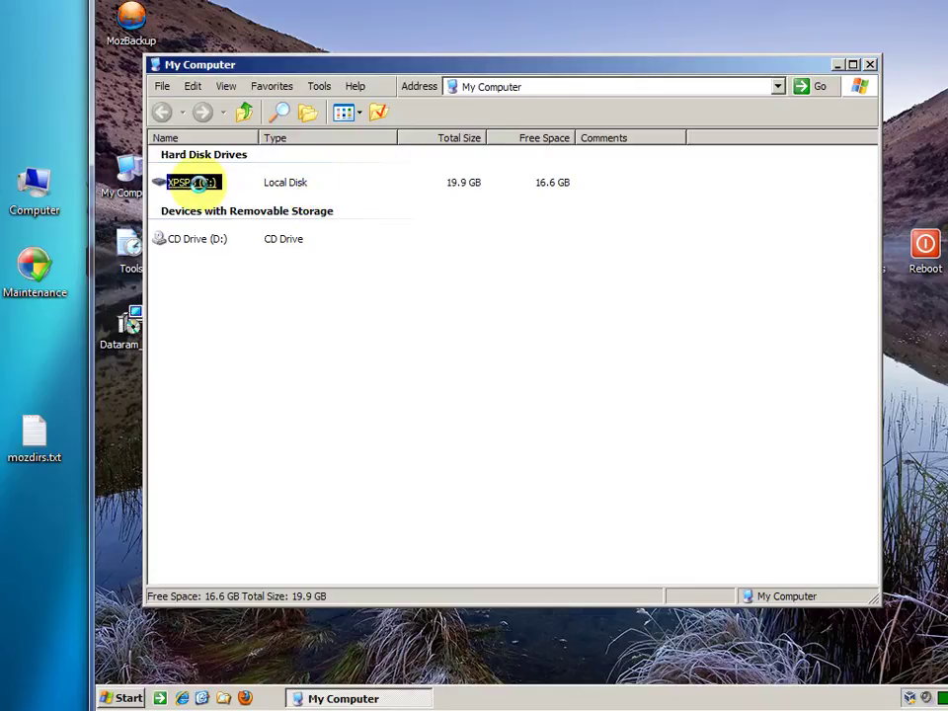
{"action": "left_click", "coordinate": [555, 227]}
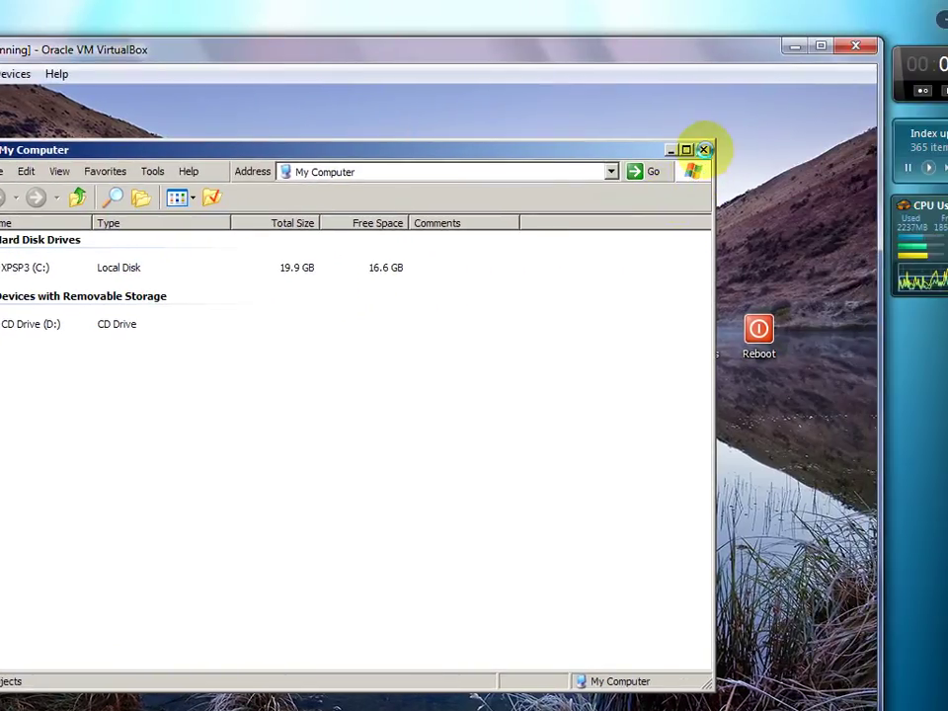
{"action": "left_click", "coordinate": [703, 150]}
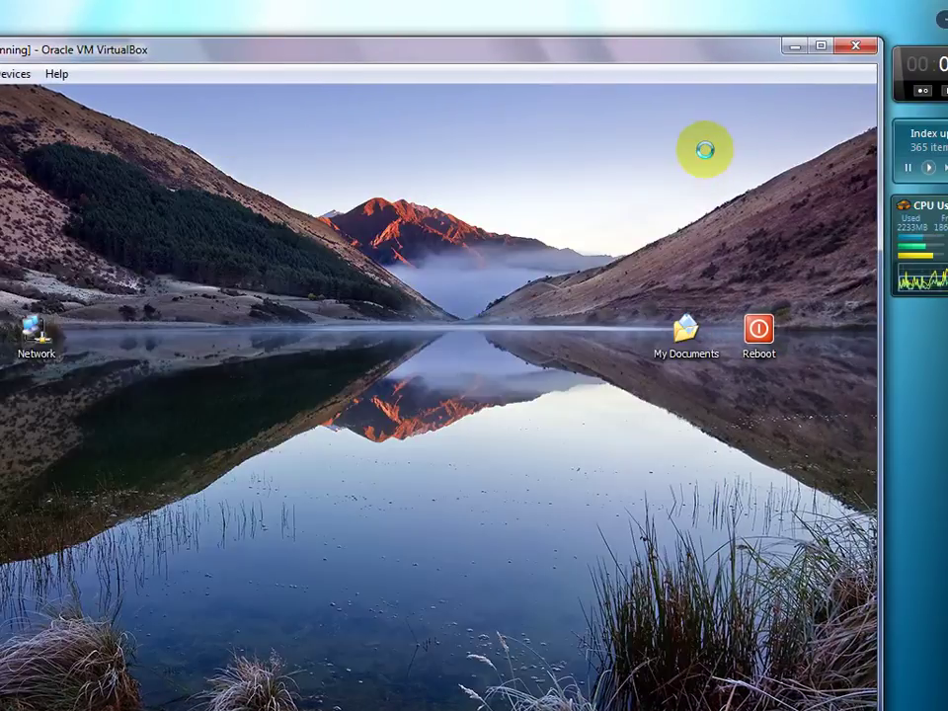
{"action": "right_click", "coordinate": [446, 317]}
{"action": "left_click", "coordinate": [475, 338]}
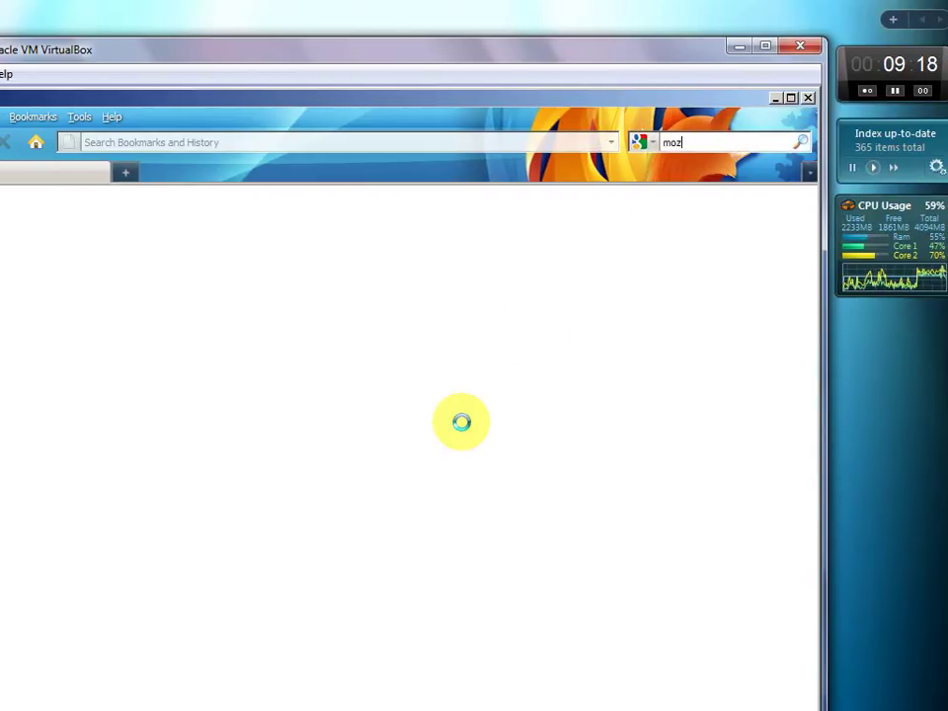
Search the web for mozbackup, open the site's Download page from the results and close the browser
{"action": "type", "text": "backu"}
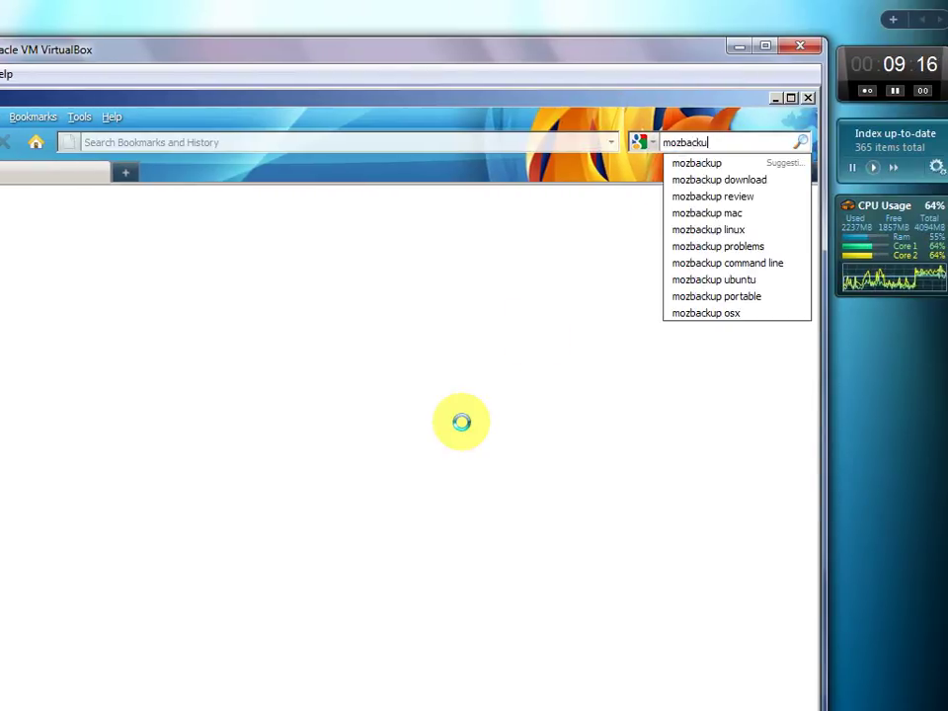
{"action": "type", "text": "p"}
{"action": "key", "text": "Return"}
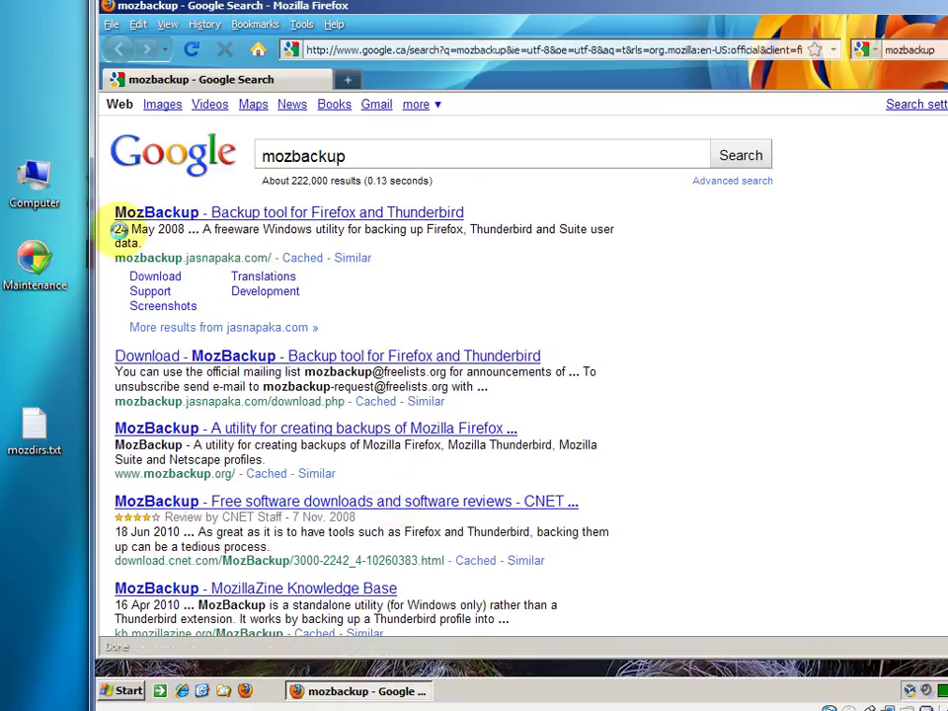
{"action": "left_click", "coordinate": [155, 276]}
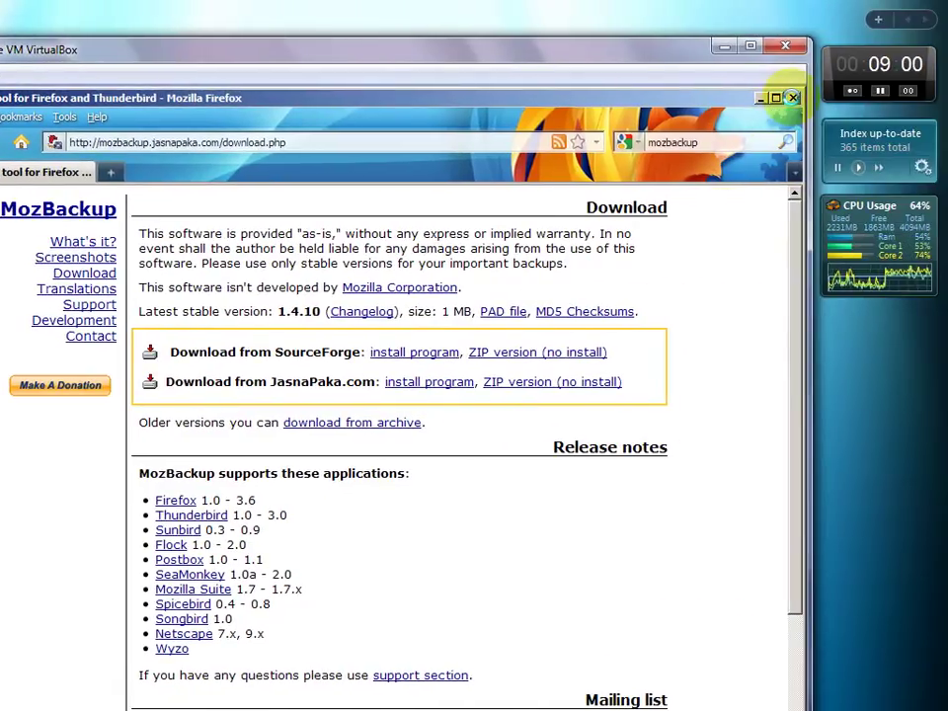
{"action": "left_click", "coordinate": [790, 97]}
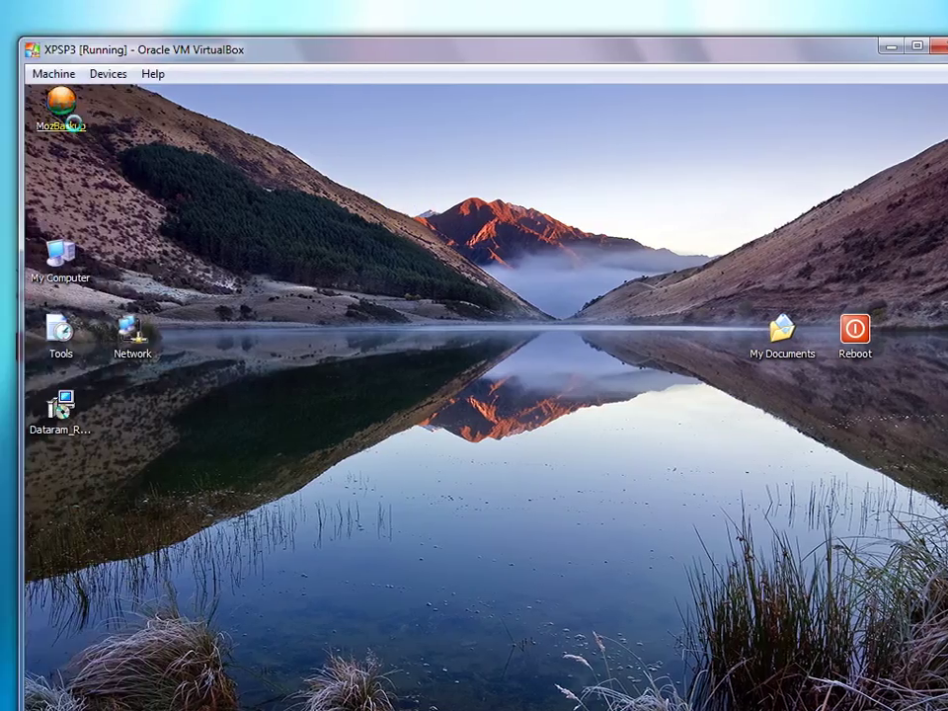
Place the MozBackup shortcut beside the Dataram installer and start a profile backup for Mozilla Firefox 3.6.4 (en-US)
{"action": "left_click", "coordinate": [143, 123]}
{"action": "left_click_drag", "start_coordinate": [294, 280], "coordinate": [255, 442]}
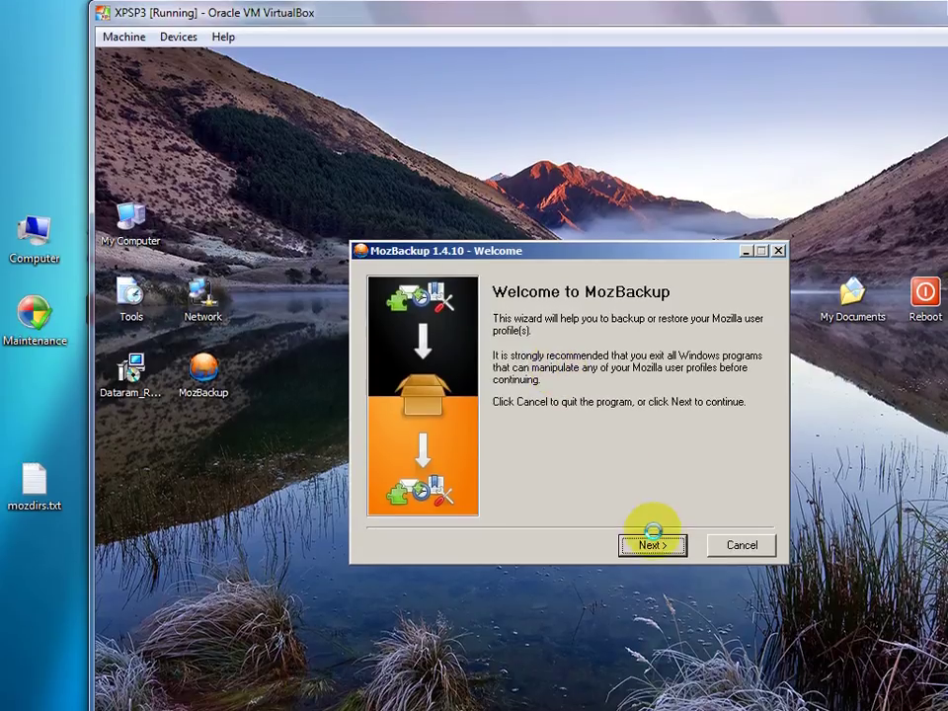
{"action": "left_click", "coordinate": [652, 581]}
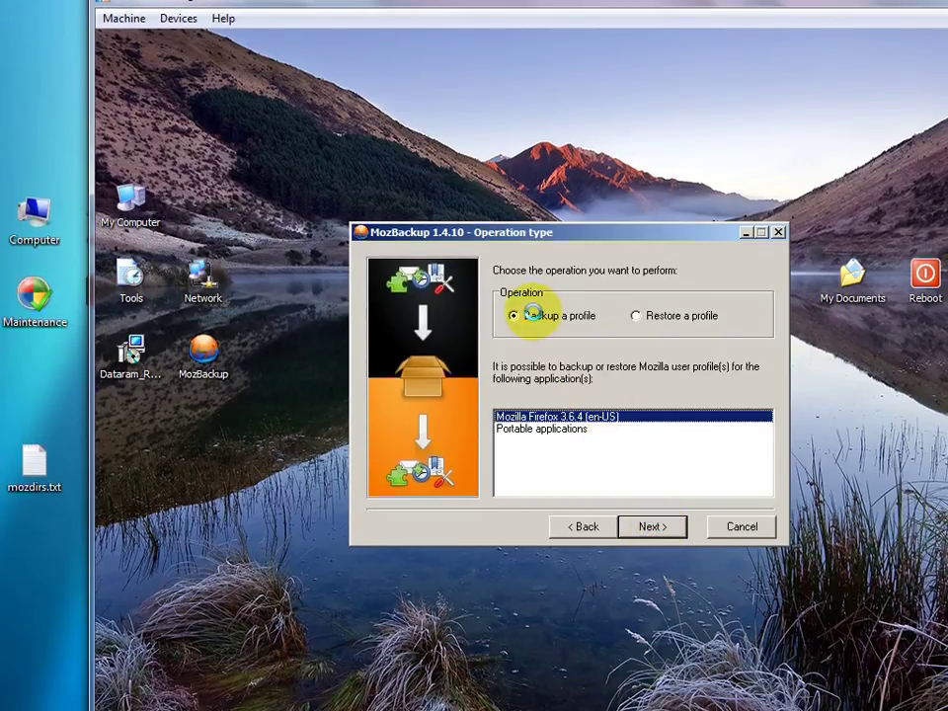
{"action": "left_click", "coordinate": [642, 525]}
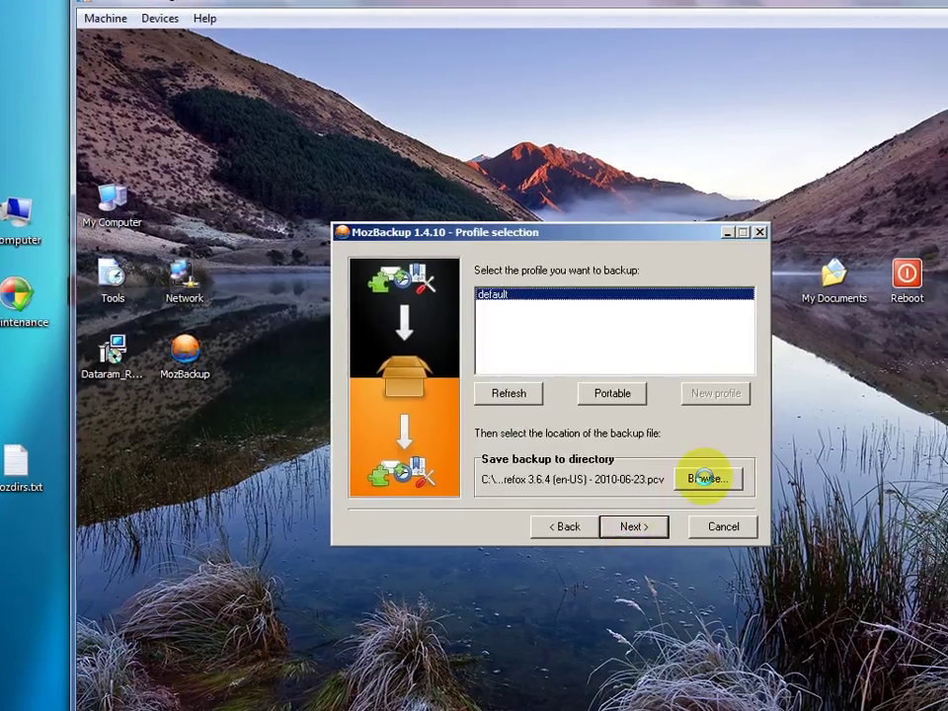
Set the default profile's backup to save on the Desktop as Firefox 3.6.4 (en-US) - 2010-06-23.pcv, without password protection
{"action": "left_click", "coordinate": [725, 478]}
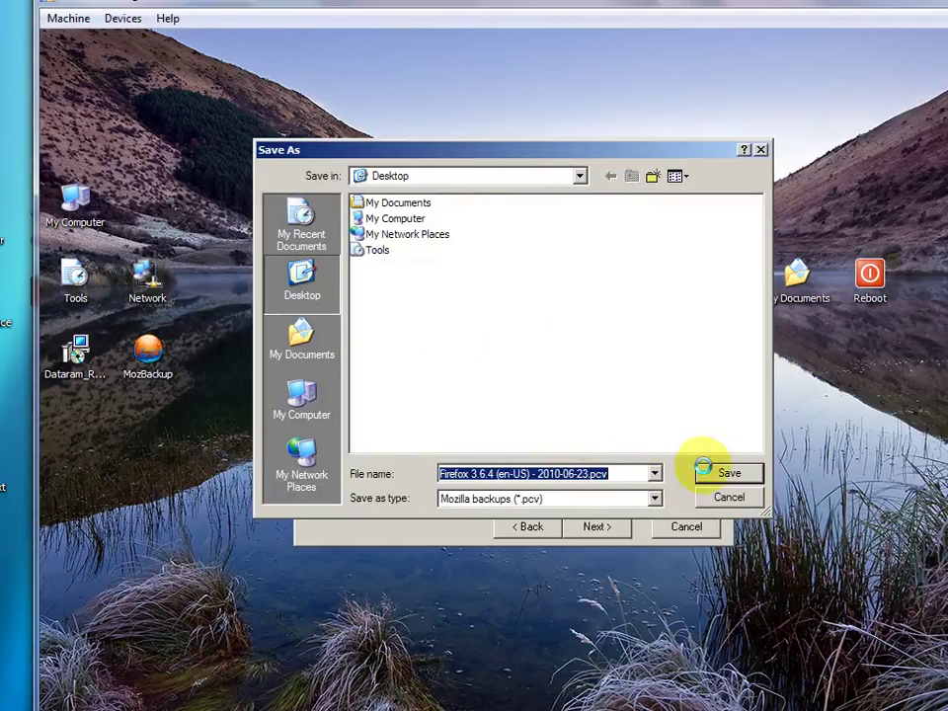
{"action": "left_click", "coordinate": [766, 473]}
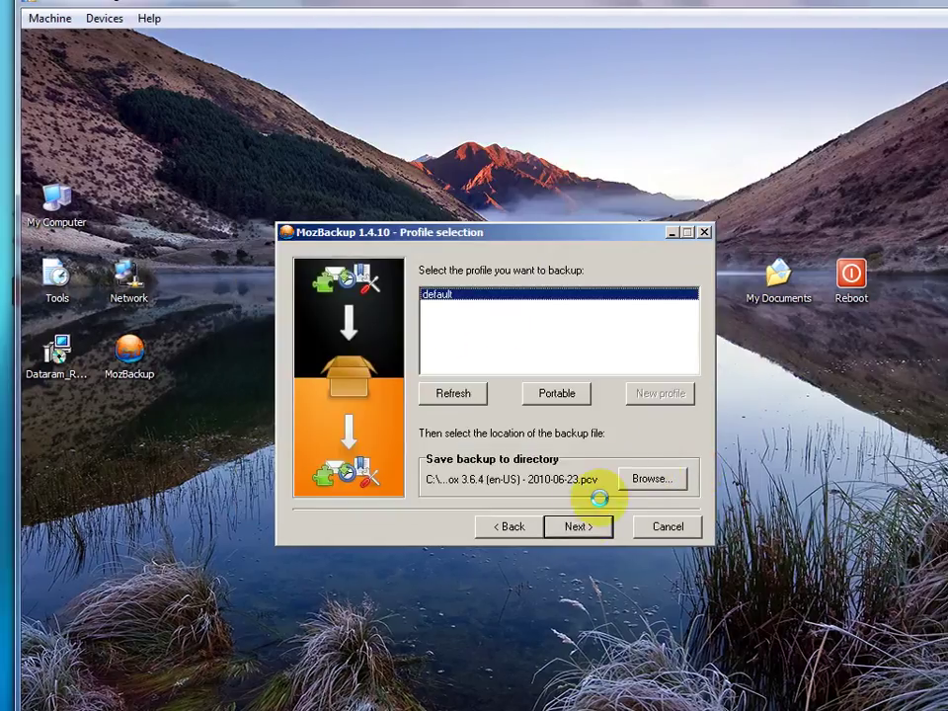
{"action": "left_click", "coordinate": [580, 525]}
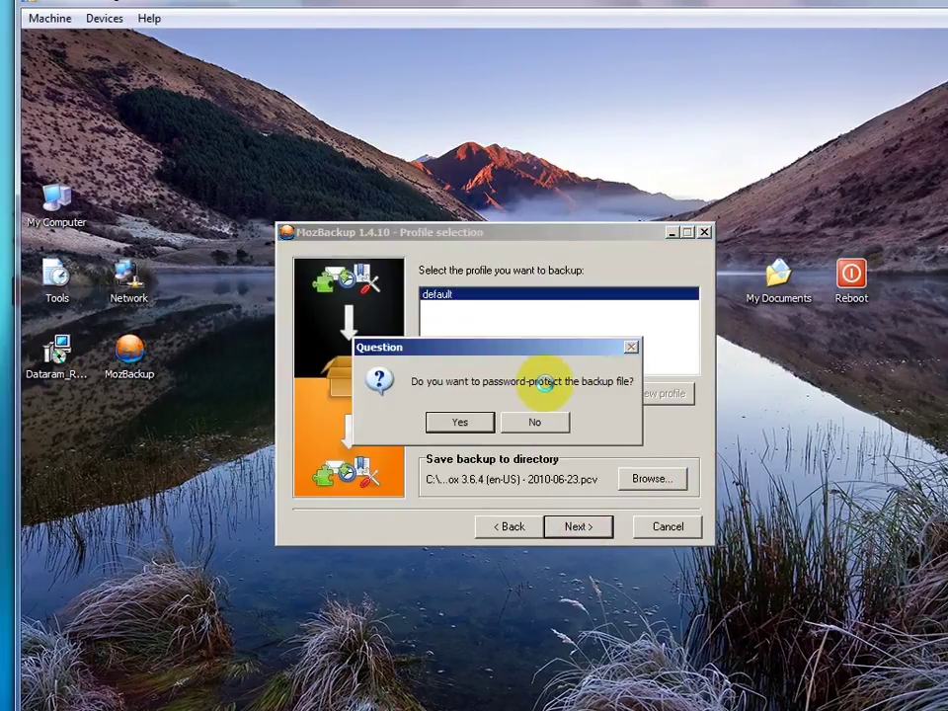
{"action": "left_click", "coordinate": [541, 422]}
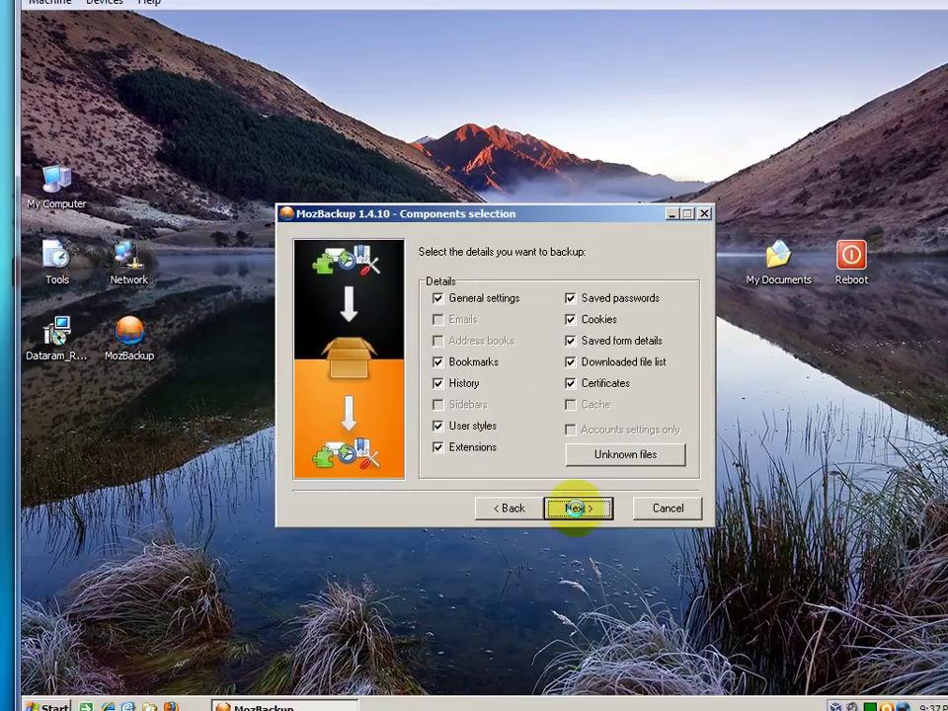
Create the backup with the preselected components and move the backup file to the right of MozBackup on the desktop
{"action": "left_click", "coordinate": [575, 508]}
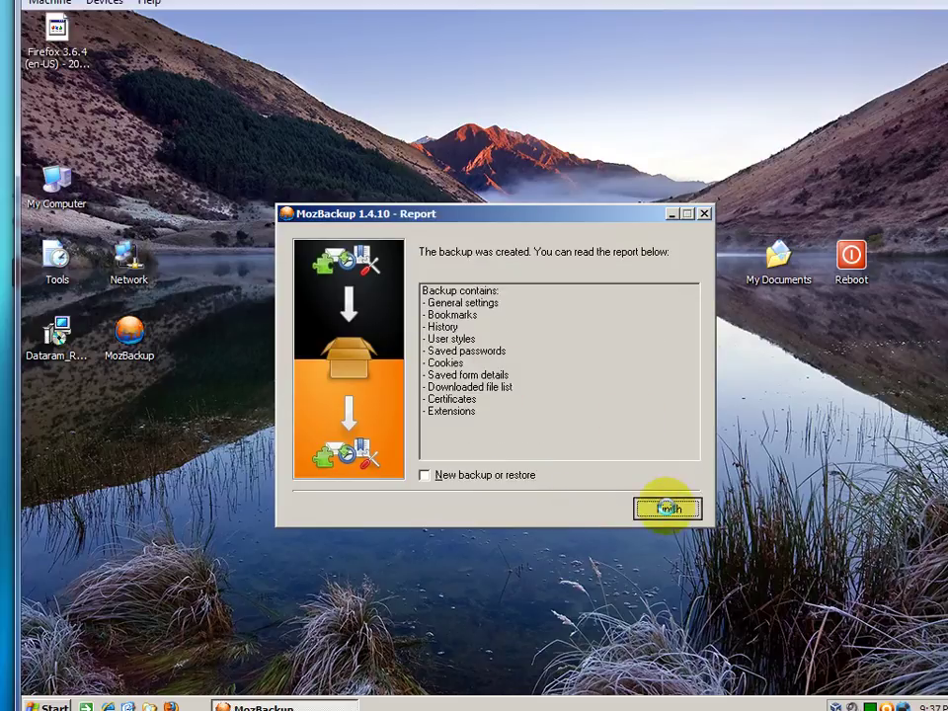
{"action": "left_click", "coordinate": [667, 507]}
{"action": "left_click", "coordinate": [58, 59]}
{"action": "left_click_drag", "start_coordinate": [148, 150], "coordinate": [364, 450]}
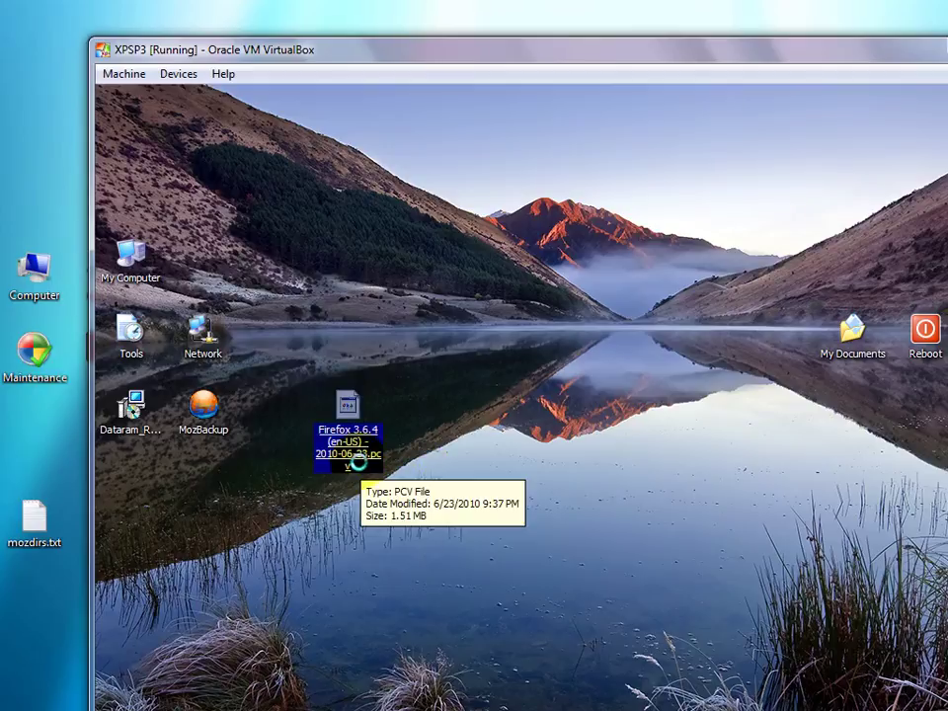
Start MozBackup again and choose to restore a profile for Mozilla Firefox 3.6.4 (en-US)
{"action": "left_click", "coordinate": [204, 420]}
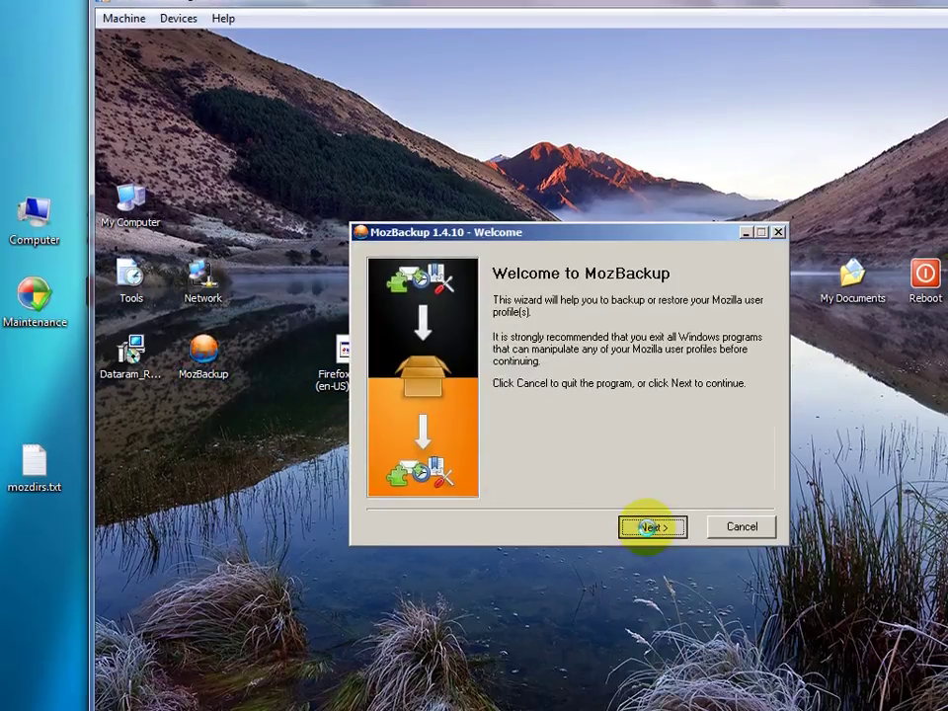
{"action": "left_click", "coordinate": [651, 580]}
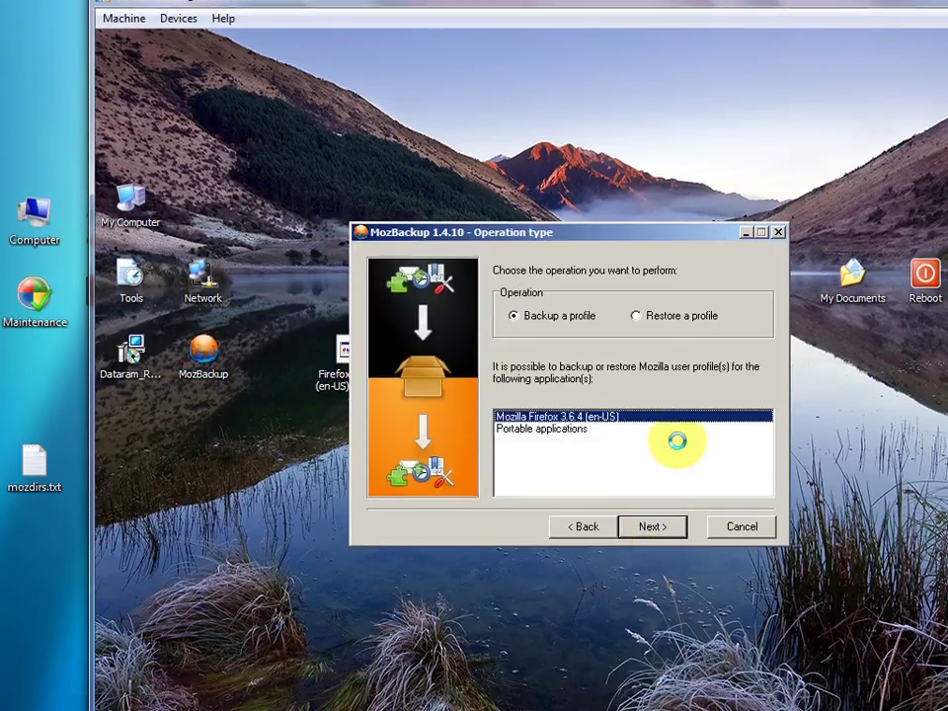
{"action": "left_click", "coordinate": [639, 315]}
{"action": "left_click", "coordinate": [652, 526]}
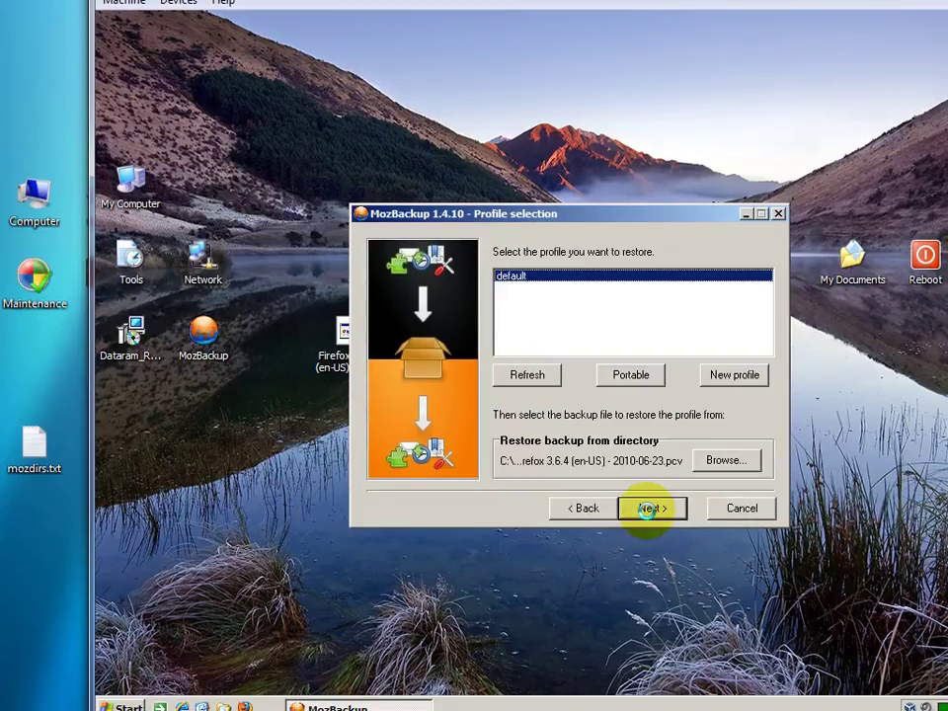
Restore all preselected components of the default profile from Firefox 3.6.4 (en-US) - 2010-06-23.pcv on the Desktop, allowing existing files to be overwritten
{"action": "left_click", "coordinate": [718, 461]}
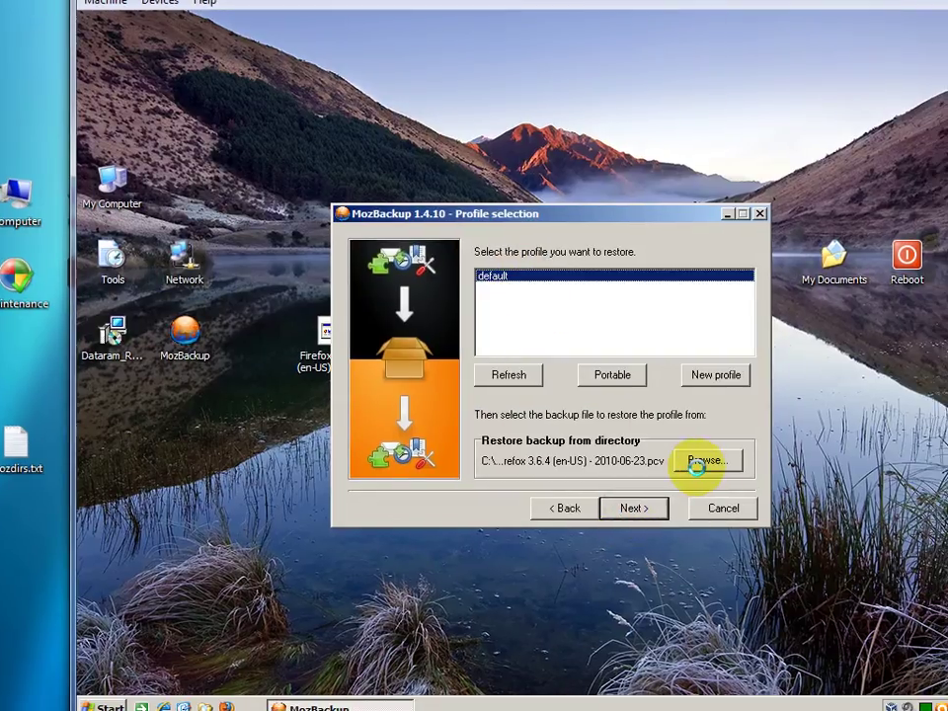
{"action": "left_click", "coordinate": [516, 249]}
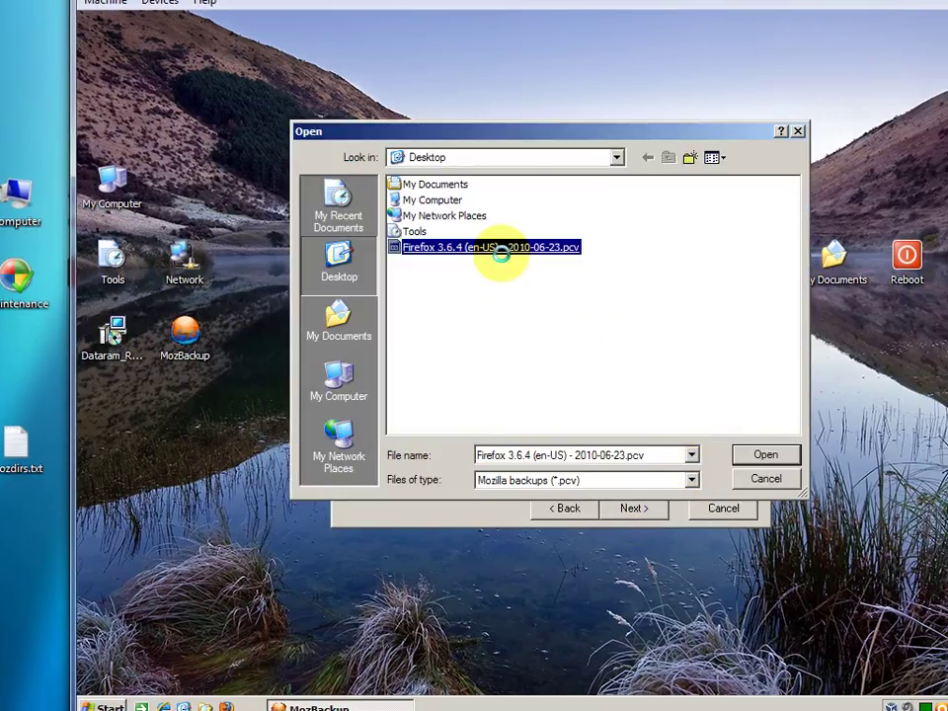
{"action": "key", "text": "Return"}
{"action": "left_click", "coordinate": [633, 507]}
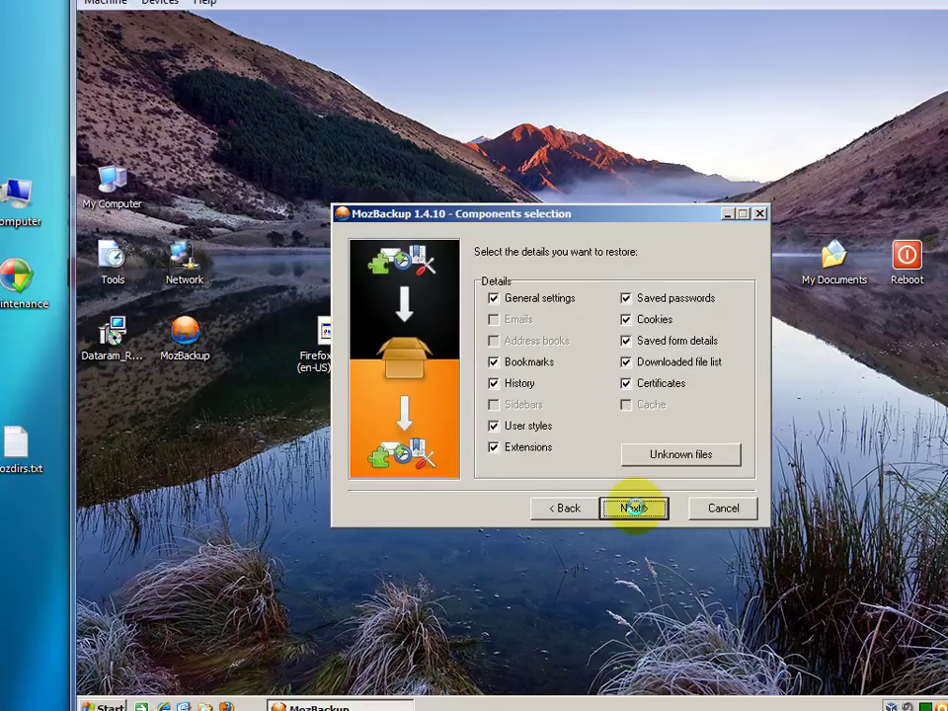
{"action": "left_click", "coordinate": [633, 508]}
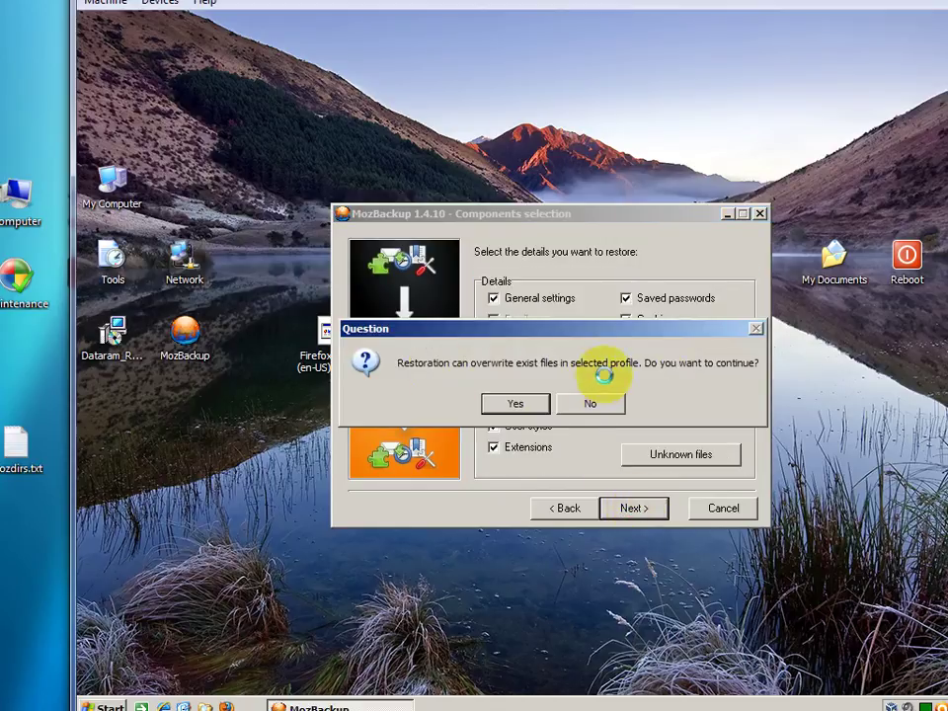
{"action": "left_click", "coordinate": [519, 402]}
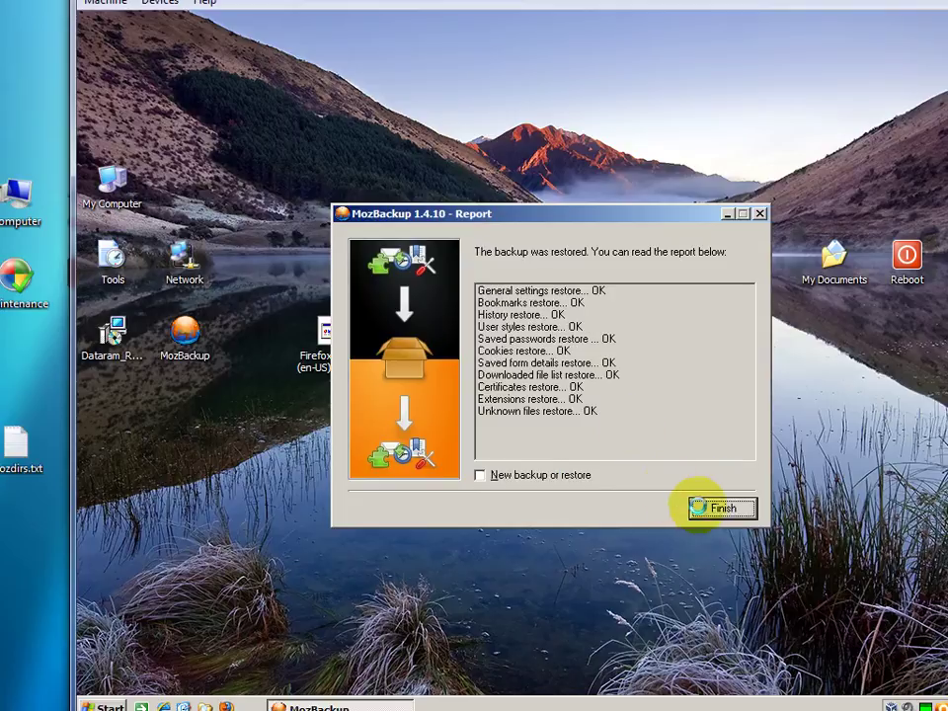
{"action": "left_click", "coordinate": [701, 507]}
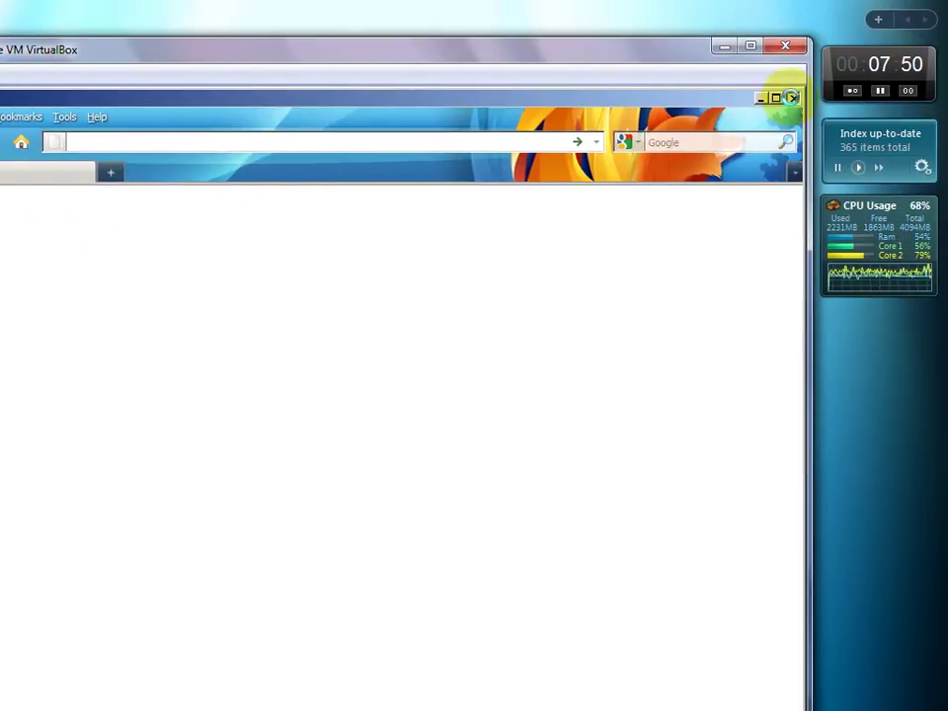
Close the blank Firefox window and refresh the desktop
{"action": "left_click", "coordinate": [791, 97]}
{"action": "right_click", "coordinate": [292, 265]}
{"action": "left_click", "coordinate": [307, 290]}
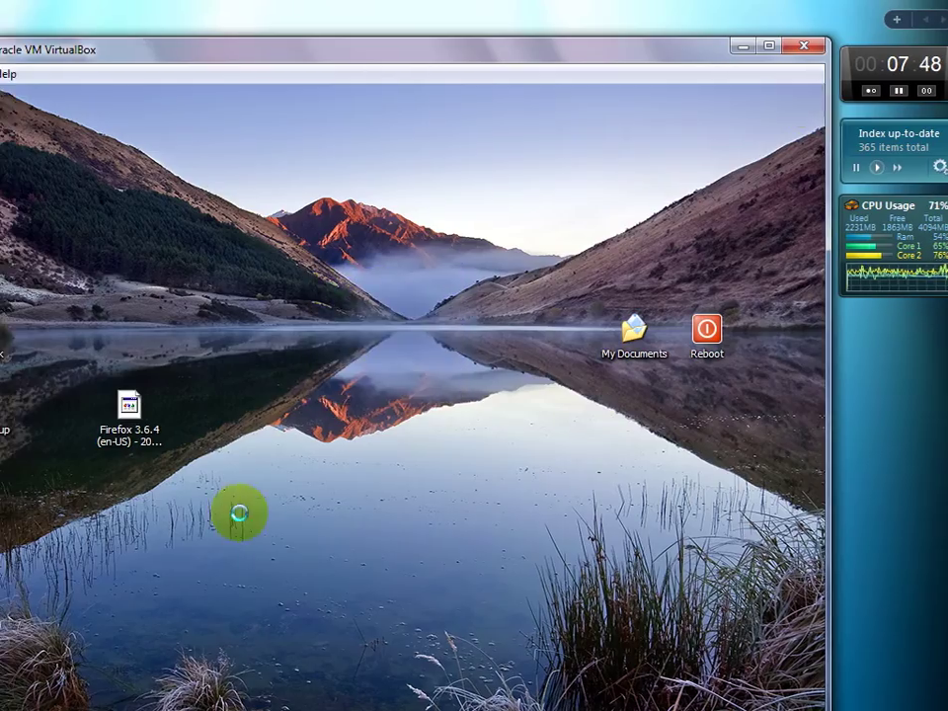
Move the Firefox backup file and the MozBackup shortcut side by side into the free desktop area above the Network icon
{"action": "left_click", "coordinate": [166, 387]}
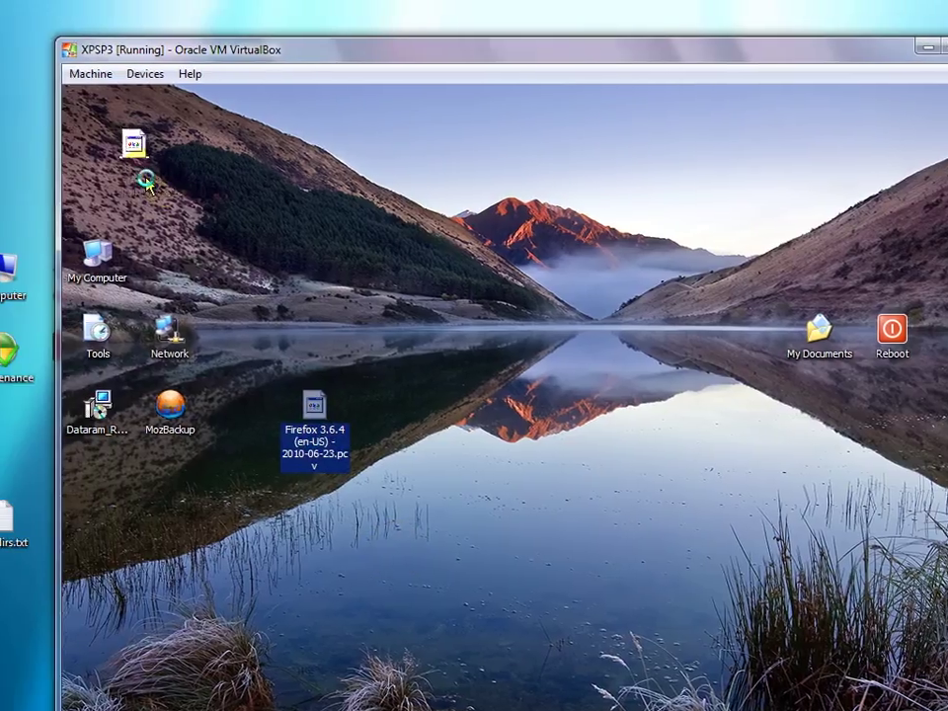
{"action": "left_click_drag", "start_coordinate": [165, 387], "coordinate": [22, 168]}
{"action": "left_click", "coordinate": [213, 423]}
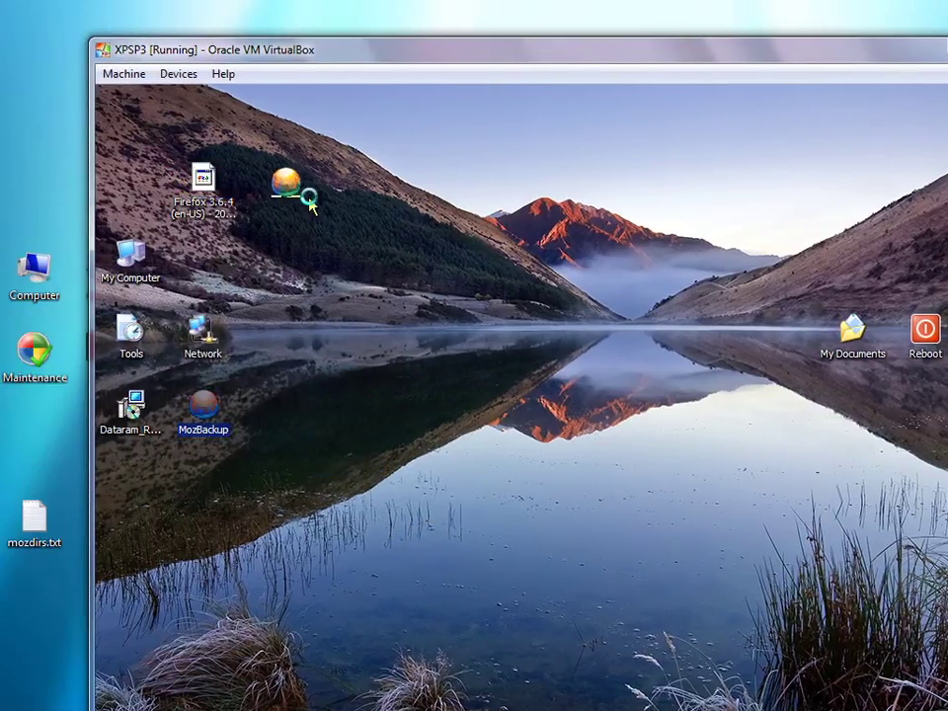
{"action": "left_click_drag", "start_coordinate": [309, 202], "coordinate": [298, 198]}
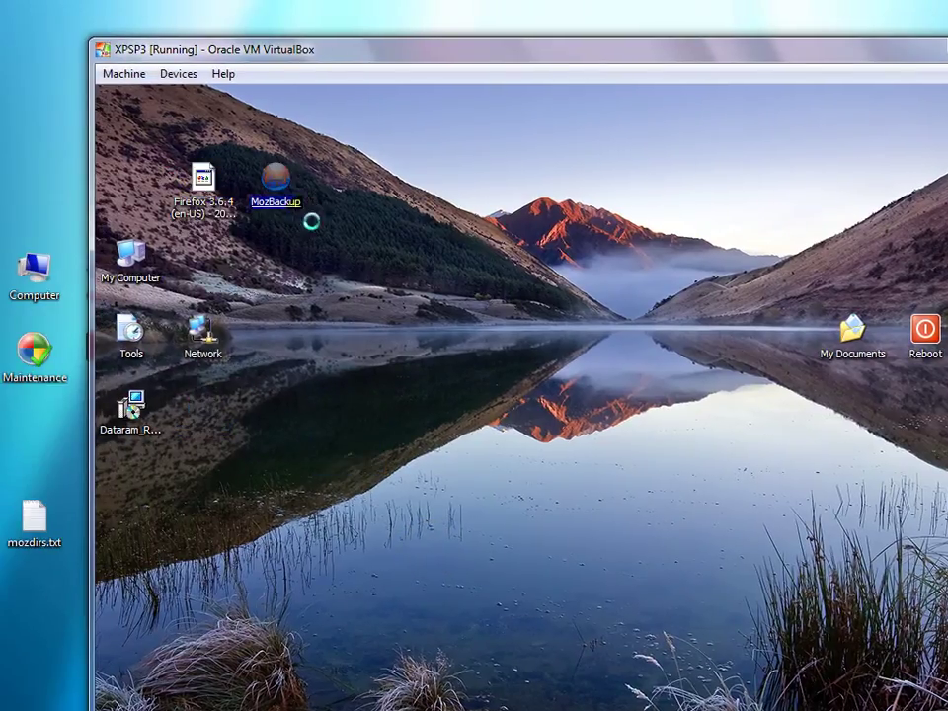
Search the web for dataram ramdisk in Firefox
{"action": "double_click", "coordinate": [135, 427]}
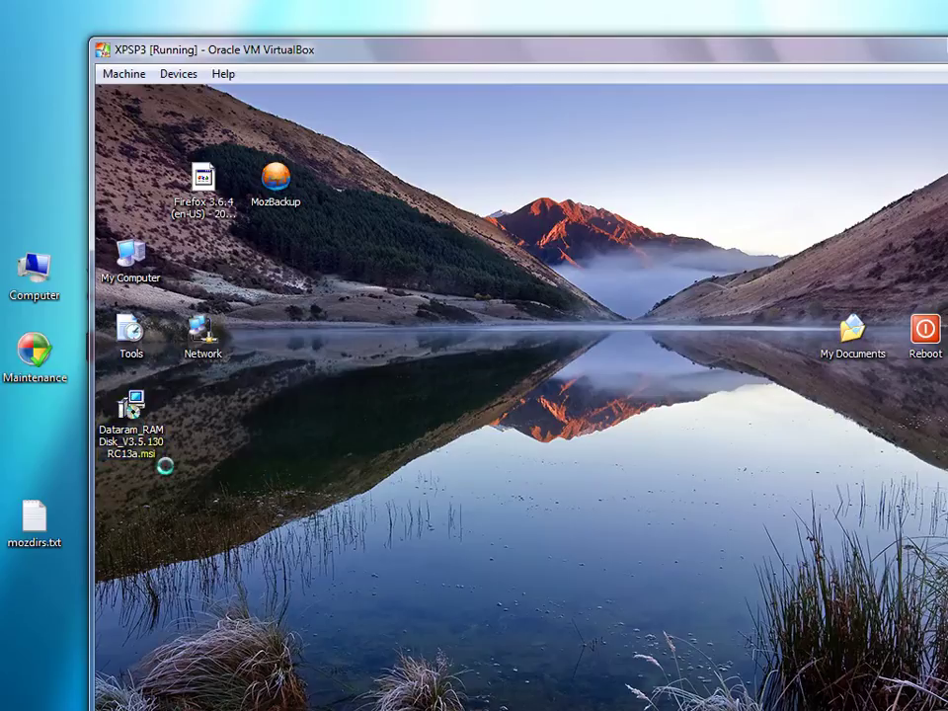
{"action": "left_click", "coordinate": [150, 454]}
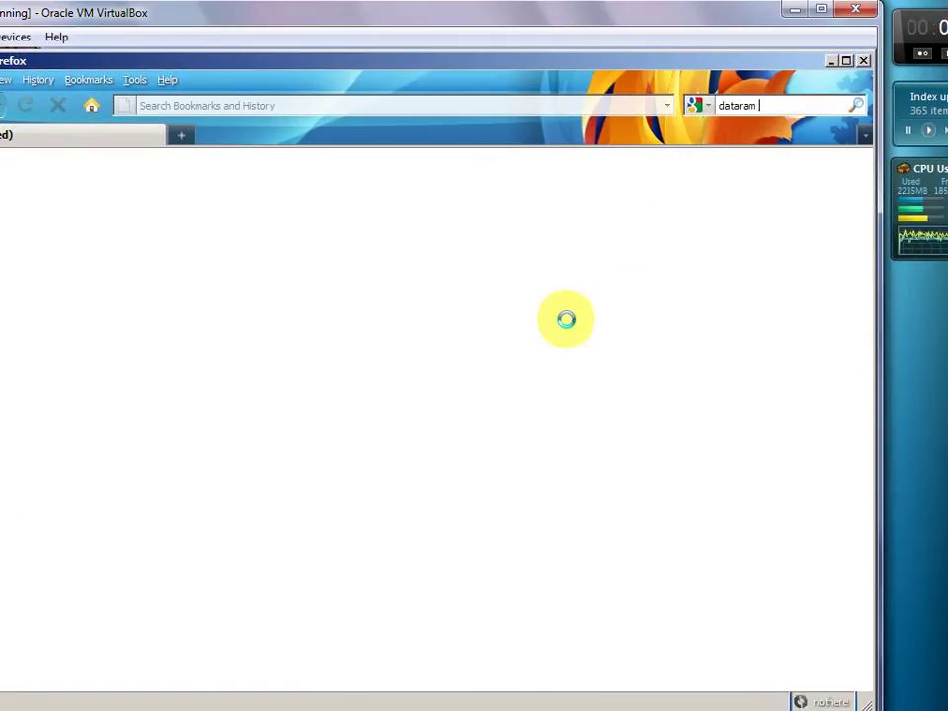
{"action": "type", "text": "mdisk"}
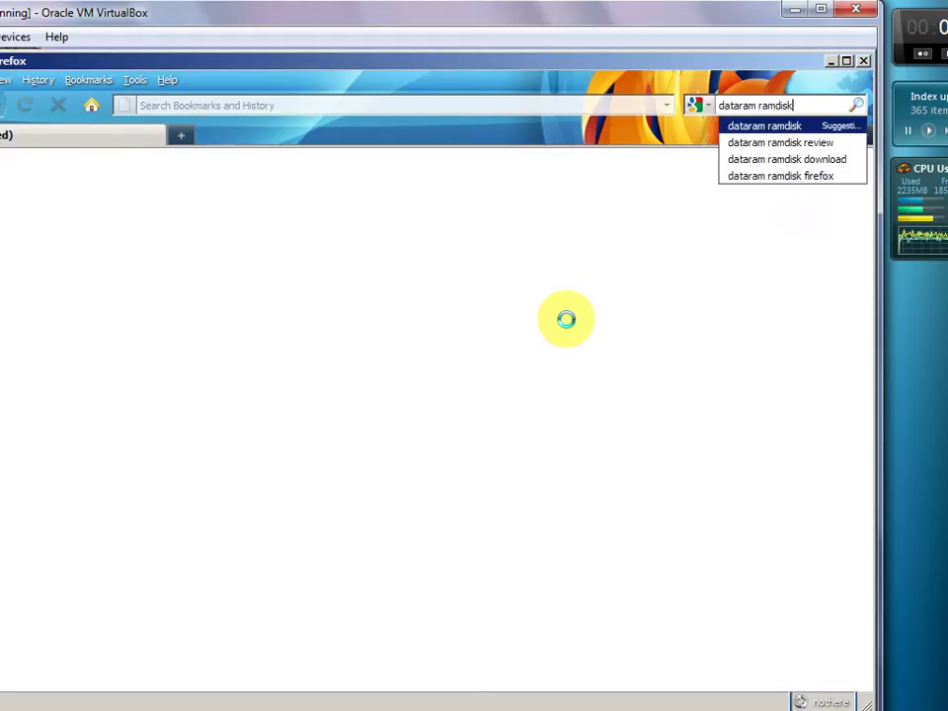
{"action": "key", "text": "Return"}
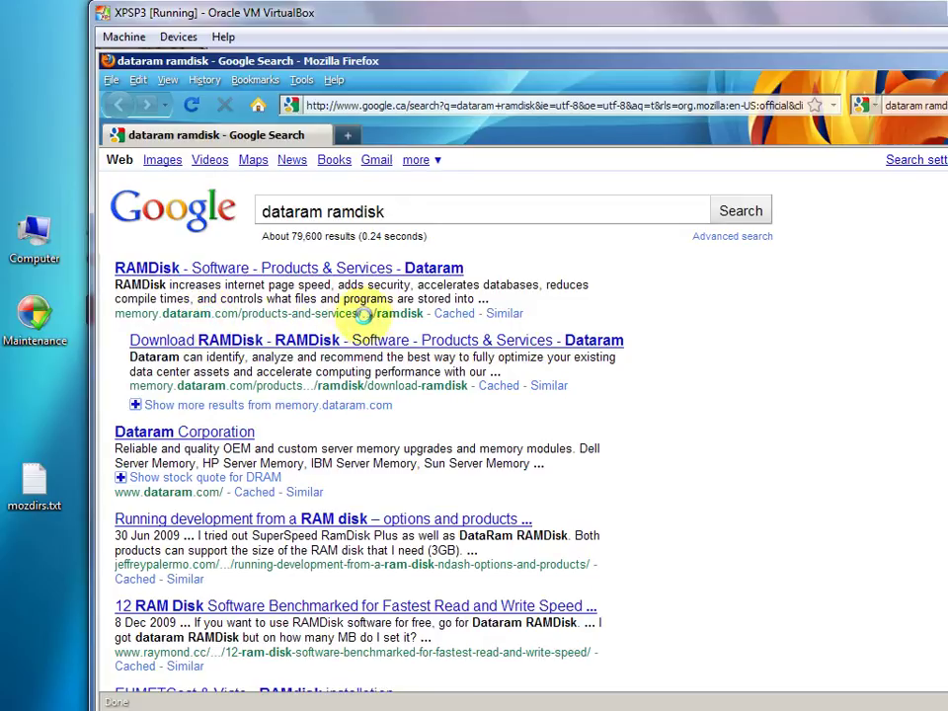
Open Dataram's RAMDisk download page, read the freeware terms for Dataram RAMDisk, and close Firefox
{"action": "left_click", "coordinate": [417, 268]}
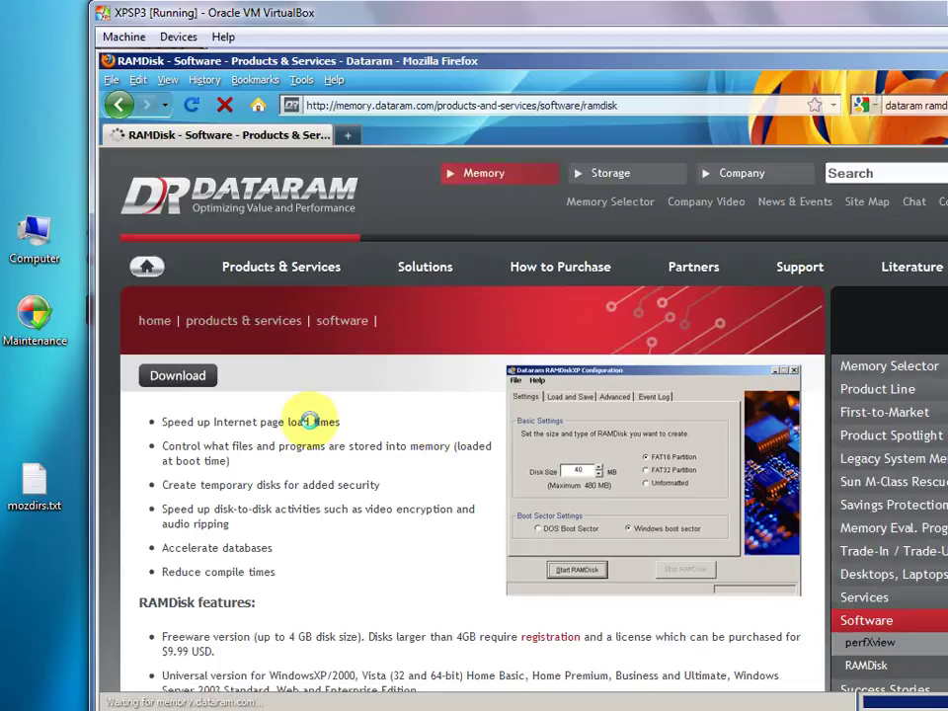
{"action": "left_click", "coordinate": [178, 376]}
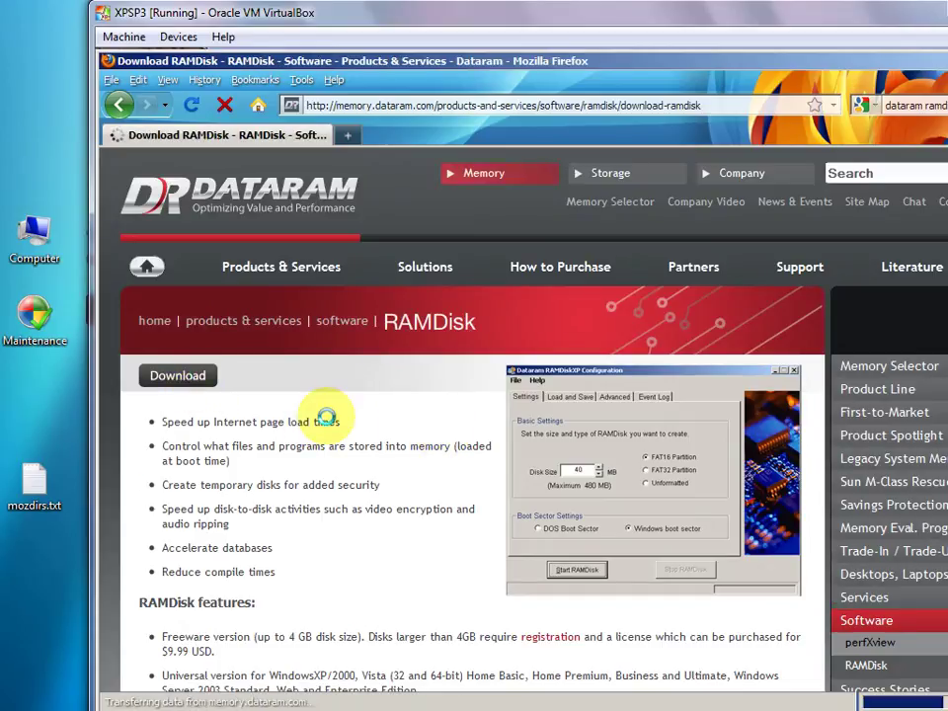
{"action": "scroll", "coordinate": [326, 419], "scroll_direction": "down", "scroll_amount": 2}
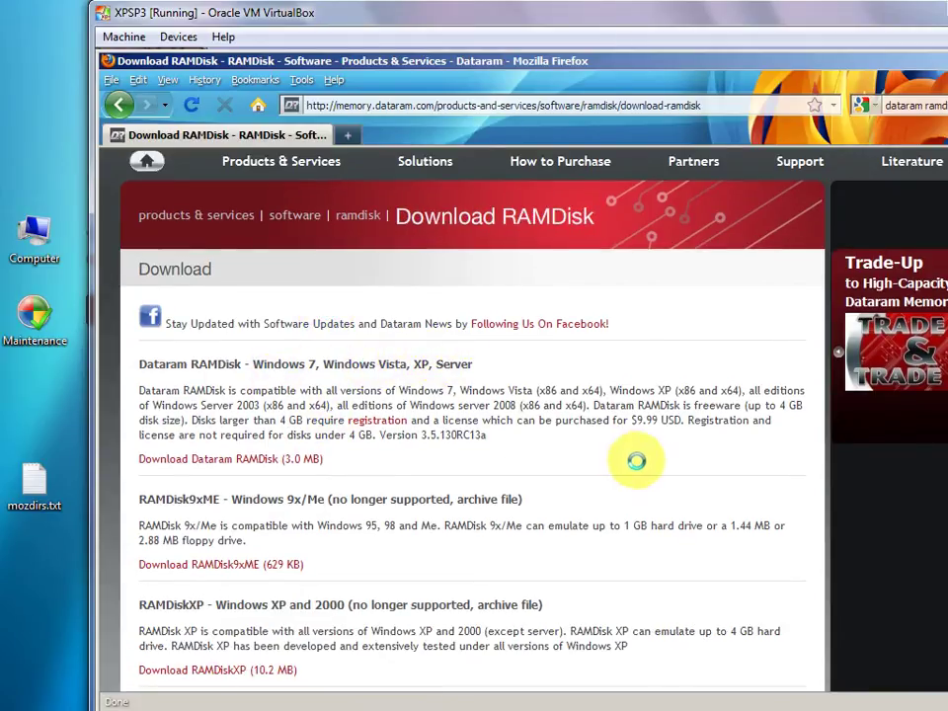
{"action": "left_click_drag", "start_coordinate": [675, 406], "coordinate": [710, 406]}
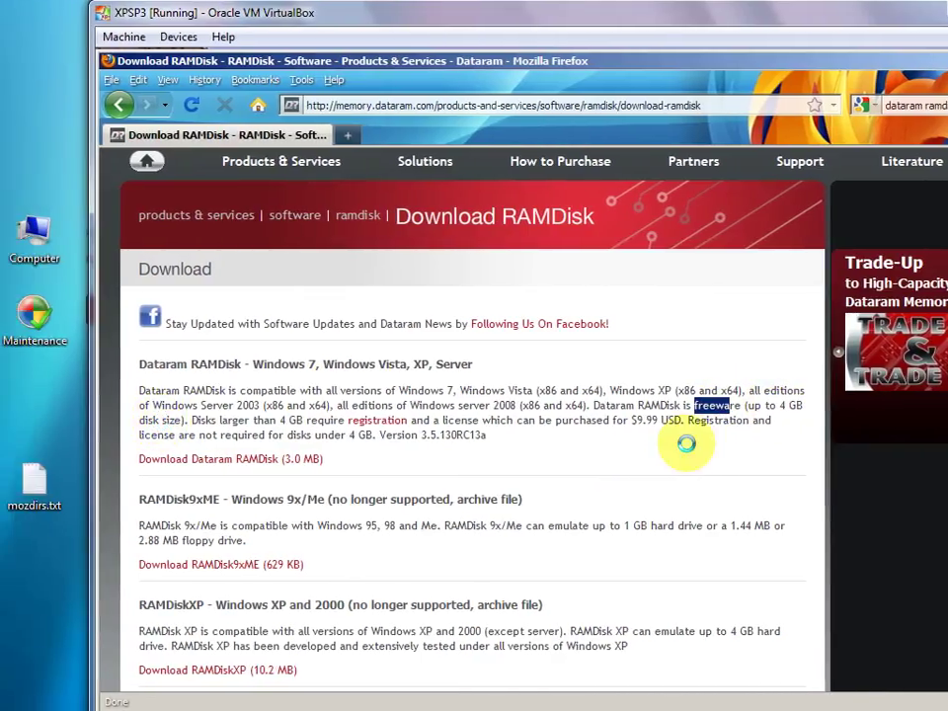
{"action": "left_click", "coordinate": [727, 440]}
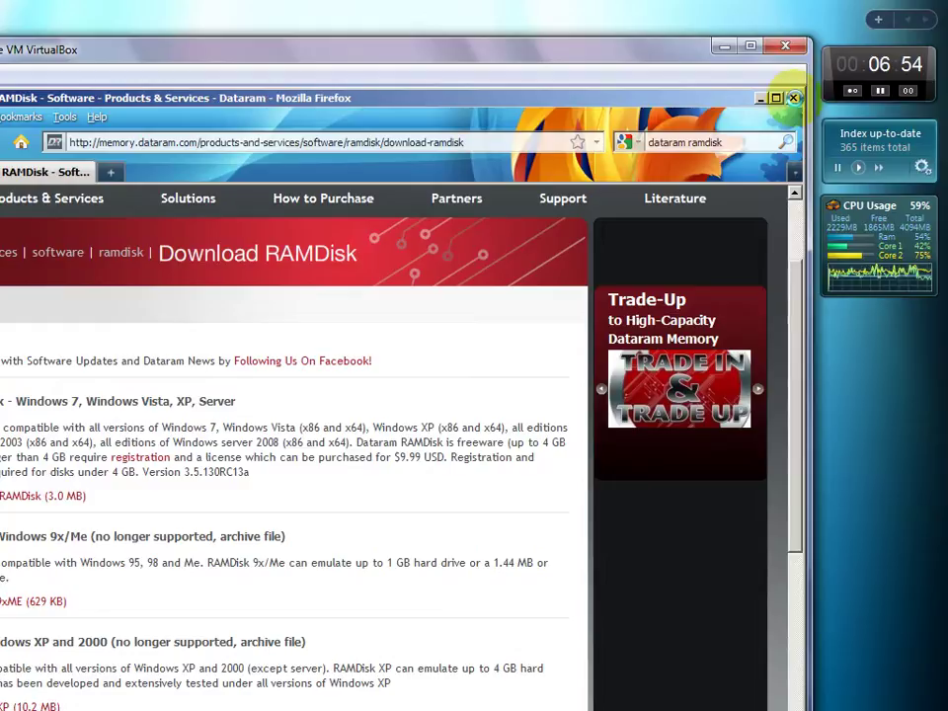
{"action": "left_click", "coordinate": [947, 66]}
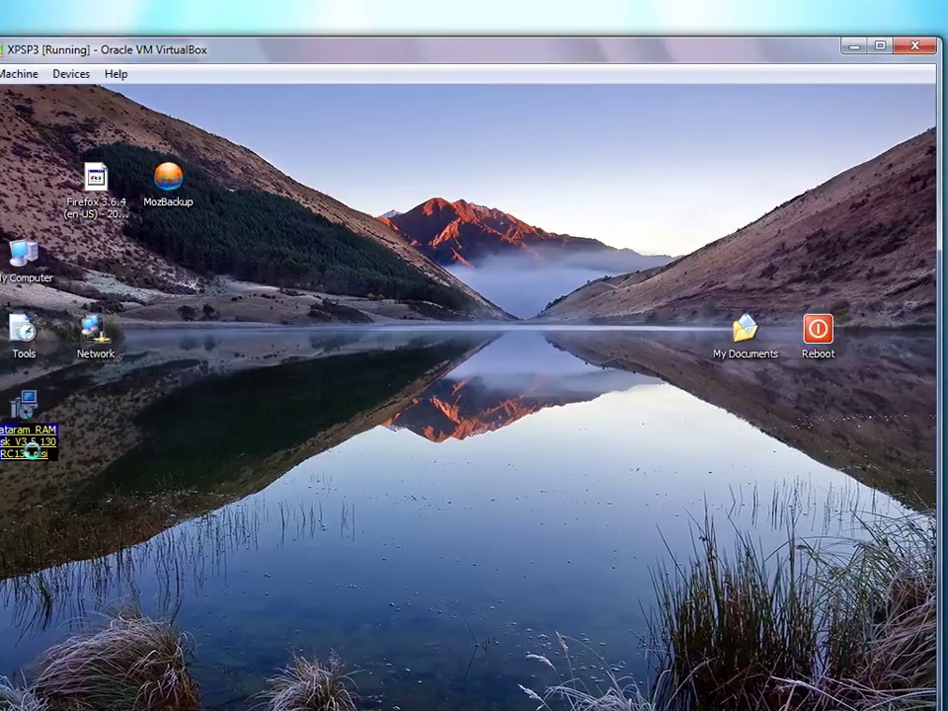
Run Dataram_RAMDisk_V3.5.130RC13a.msi from the desktop and accept the license agreement
{"action": "double_click", "coordinate": [132, 410]}
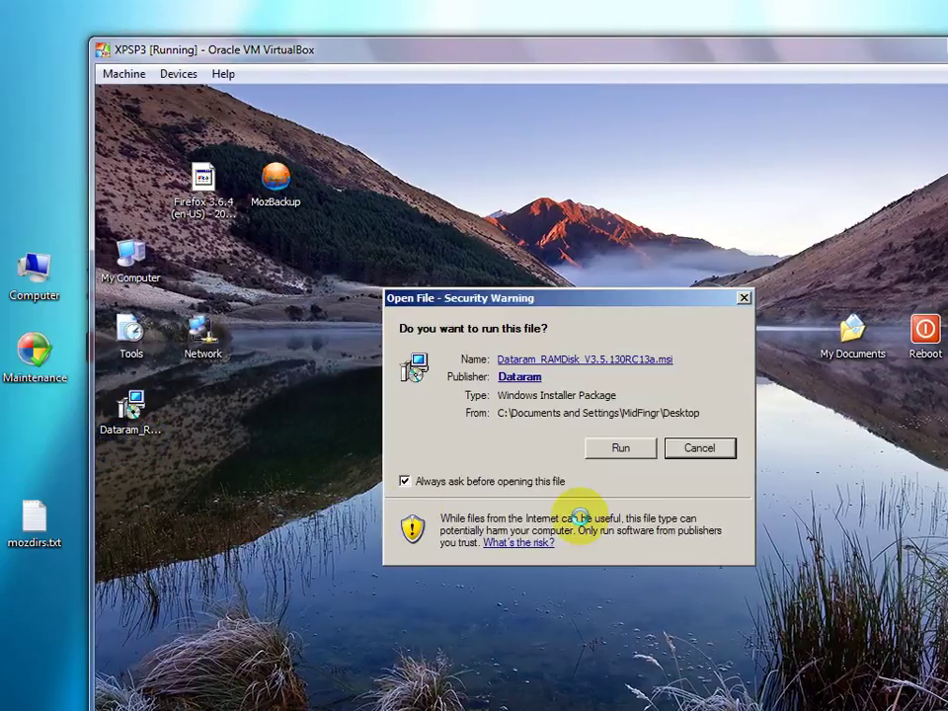
{"action": "left_click", "coordinate": [598, 448]}
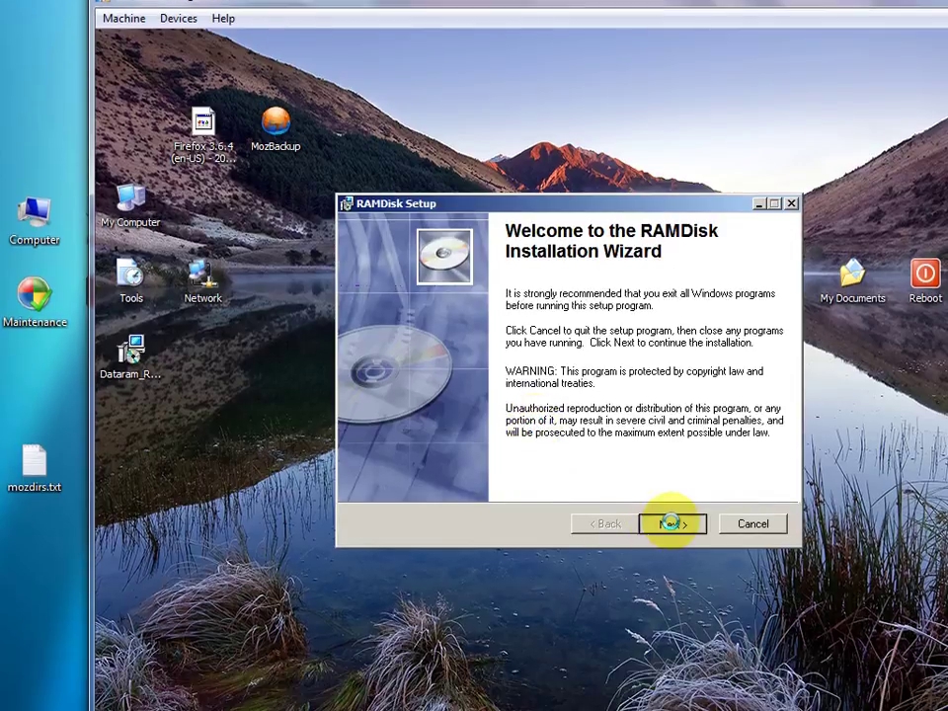
{"action": "left_click", "coordinate": [672, 523]}
{"action": "left_click", "coordinate": [547, 469]}
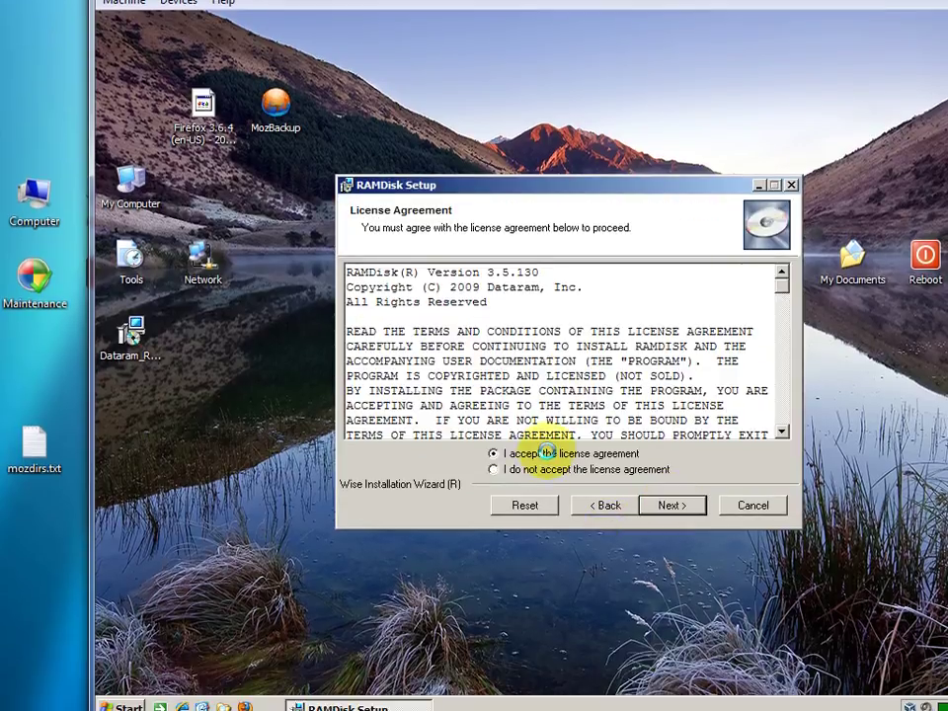
{"action": "left_click", "coordinate": [664, 523]}
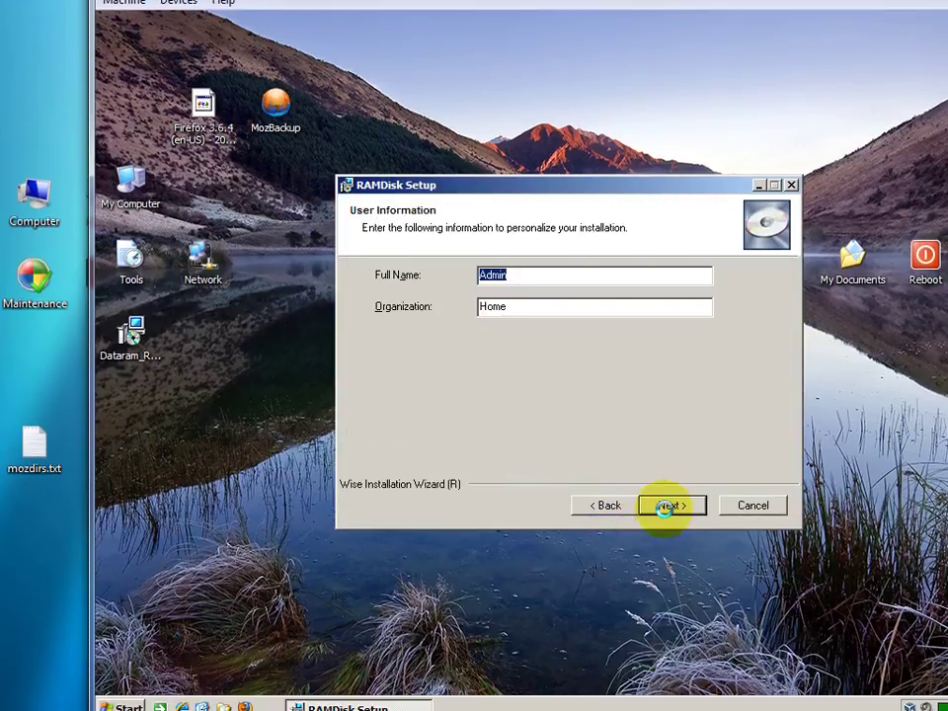
Install RAMDisk into C:\Program Files\RAMDisk\ with the prefilled user information and finish the setup
{"action": "left_click", "coordinate": [667, 506]}
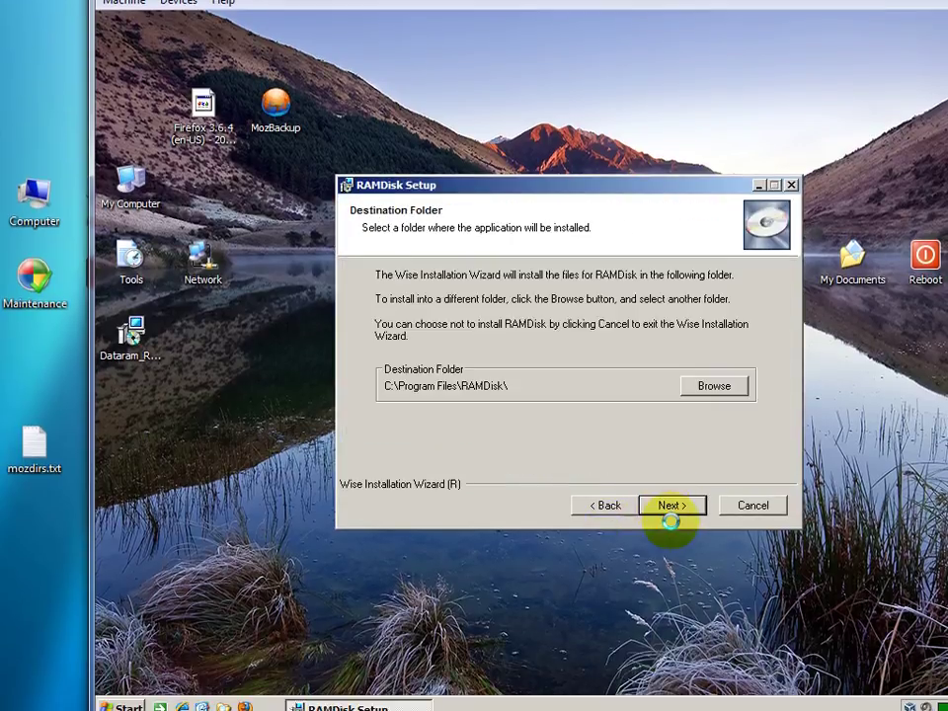
{"action": "left_click", "coordinate": [669, 507]}
{"action": "left_click", "coordinate": [669, 507]}
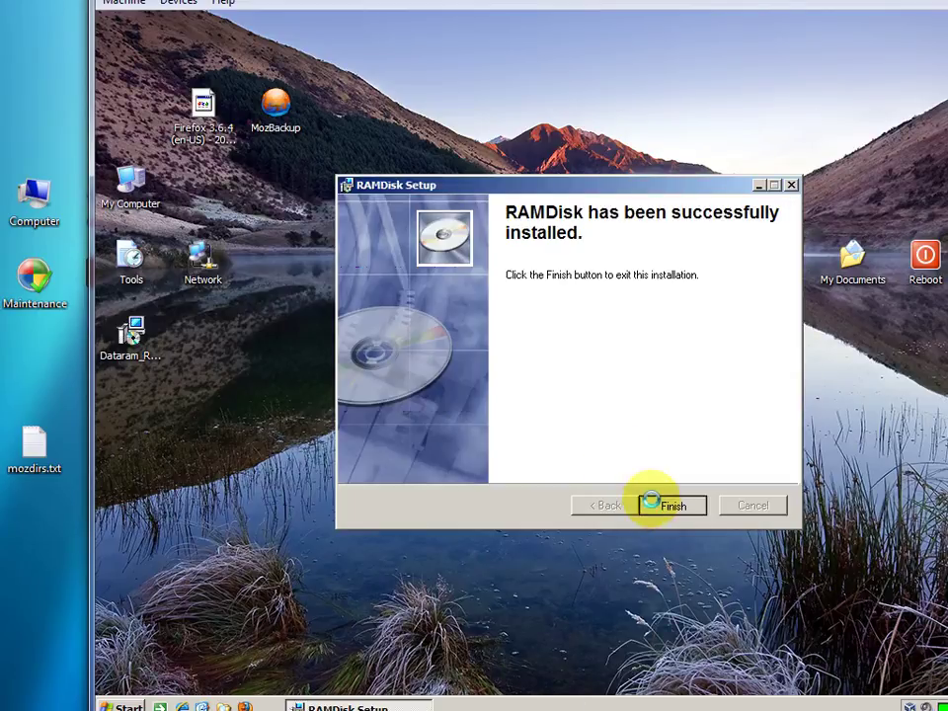
{"action": "left_click", "coordinate": [657, 501]}
Launch the Dataram RAMDisk Configuration Utility and dismiss its advertisement
{"action": "left_click", "coordinate": [123, 707]}
{"action": "left_click", "coordinate": [165, 503]}
{"action": "mouse_move", "coordinate": [296, 508]}
{"action": "left_click", "coordinate": [210, 505]}
{"action": "left_click", "coordinate": [371, 508]}
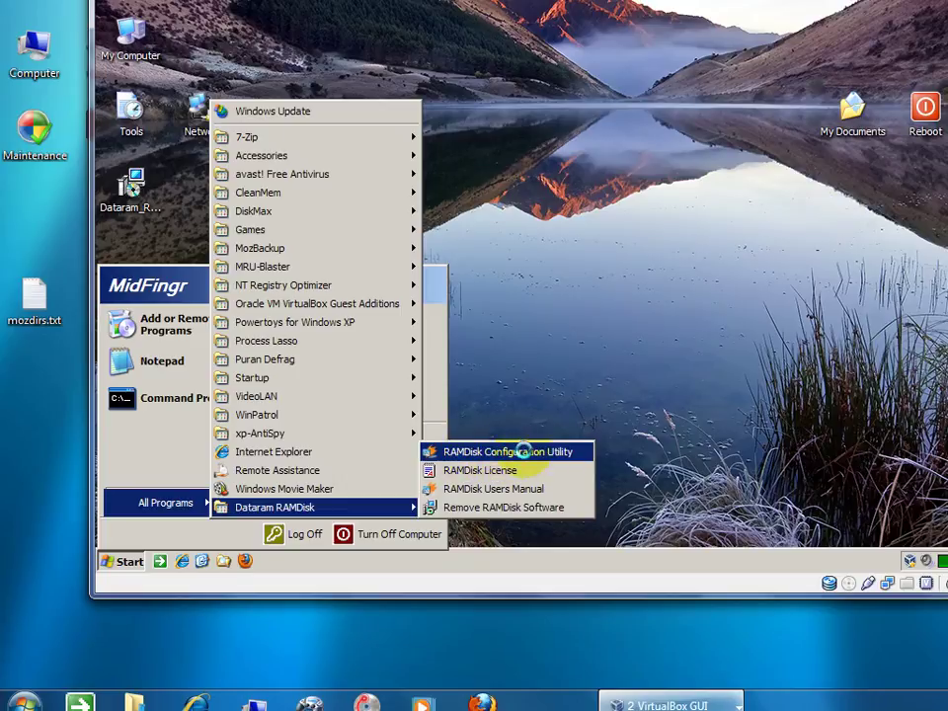
{"action": "left_click", "coordinate": [523, 451]}
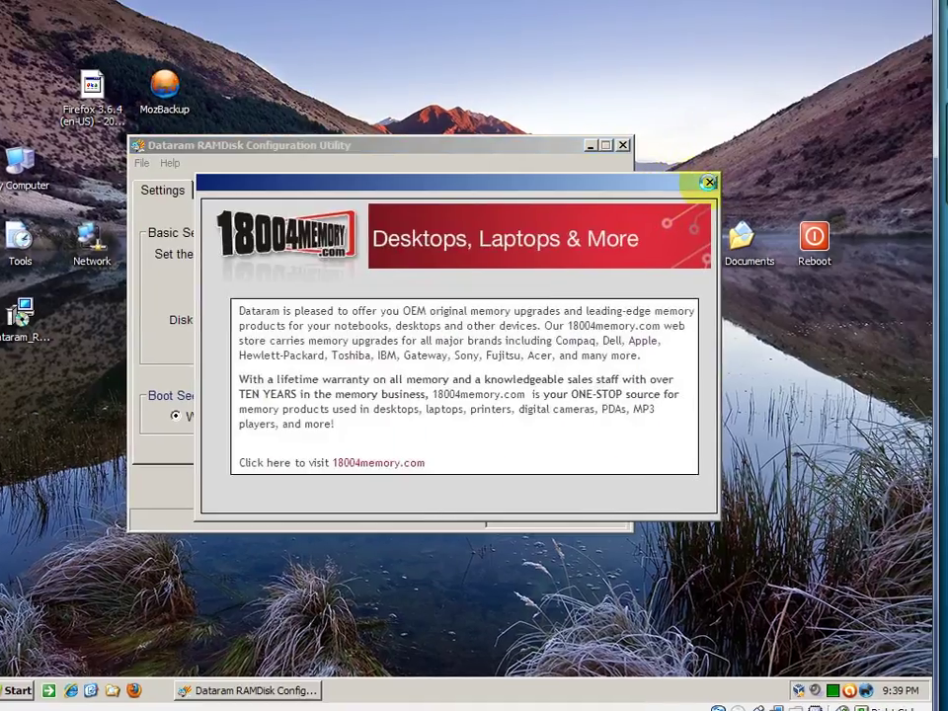
{"action": "left_click", "coordinate": [762, 90]}
Configure the RAM disk as a FAT32 partition with a disk size of 128 MB
{"action": "left_click_drag", "start_coordinate": [459, 189], "coordinate": [500, 176]}
{"action": "left_click", "coordinate": [470, 332]}
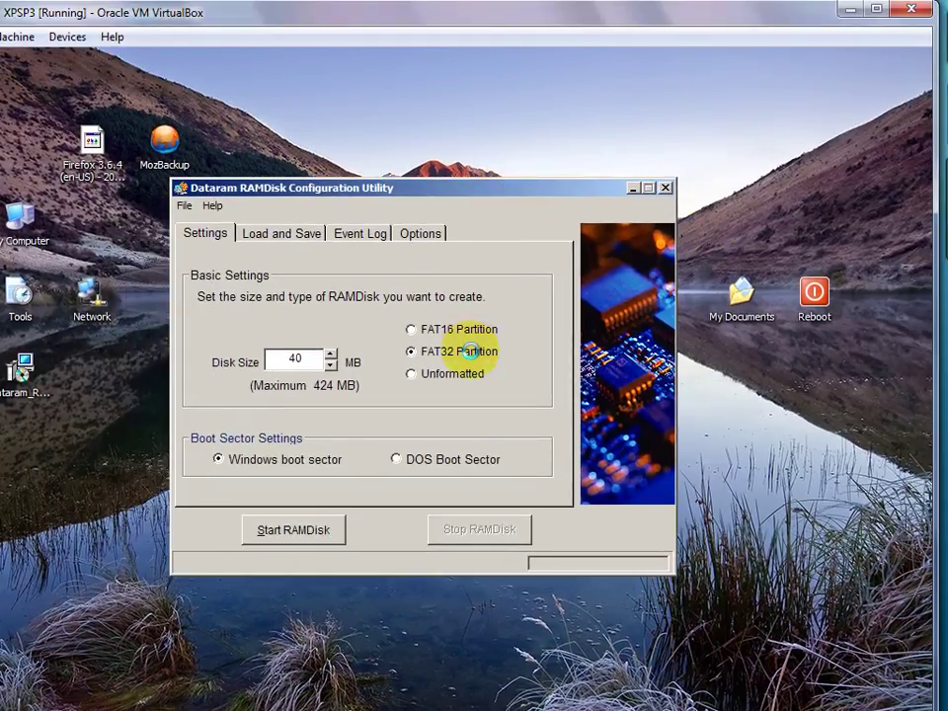
{"action": "left_click", "coordinate": [203, 234]}
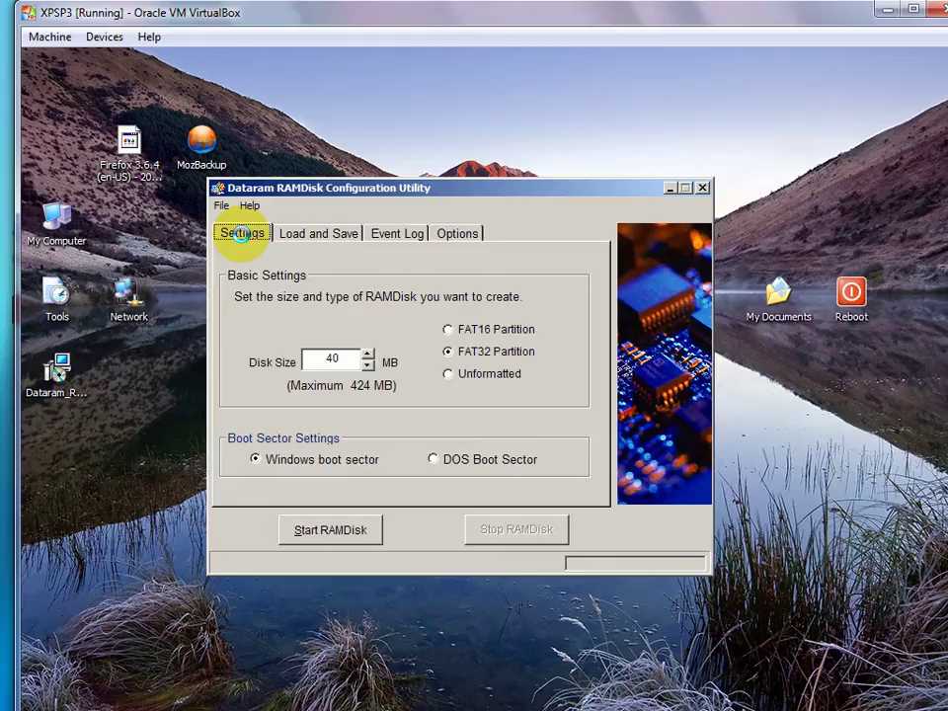
{"action": "left_click", "coordinate": [335, 359]}
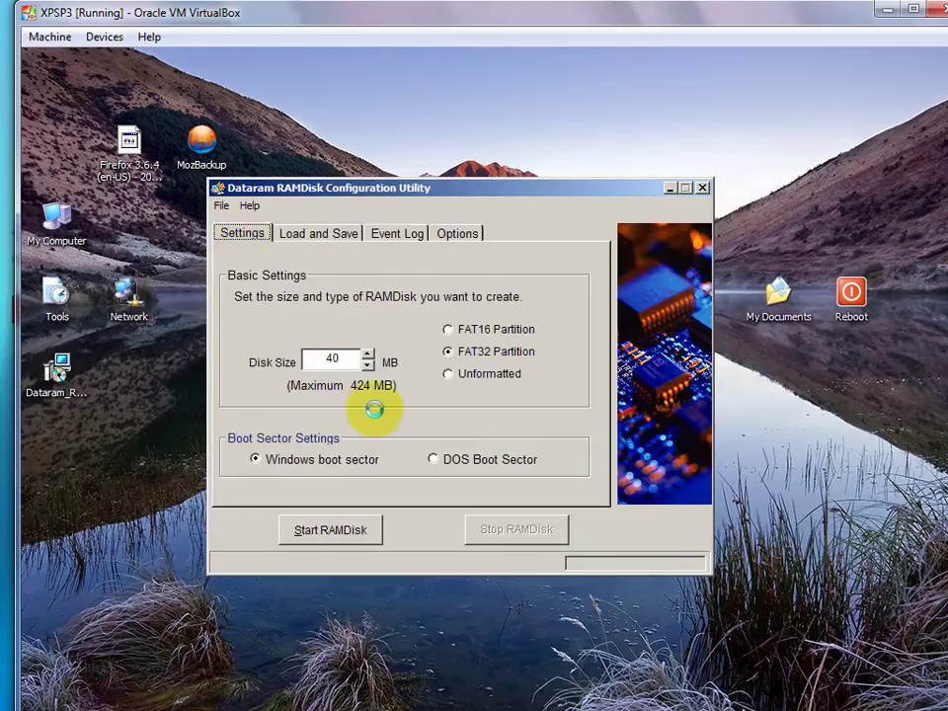
{"action": "double_click", "coordinate": [336, 360]}
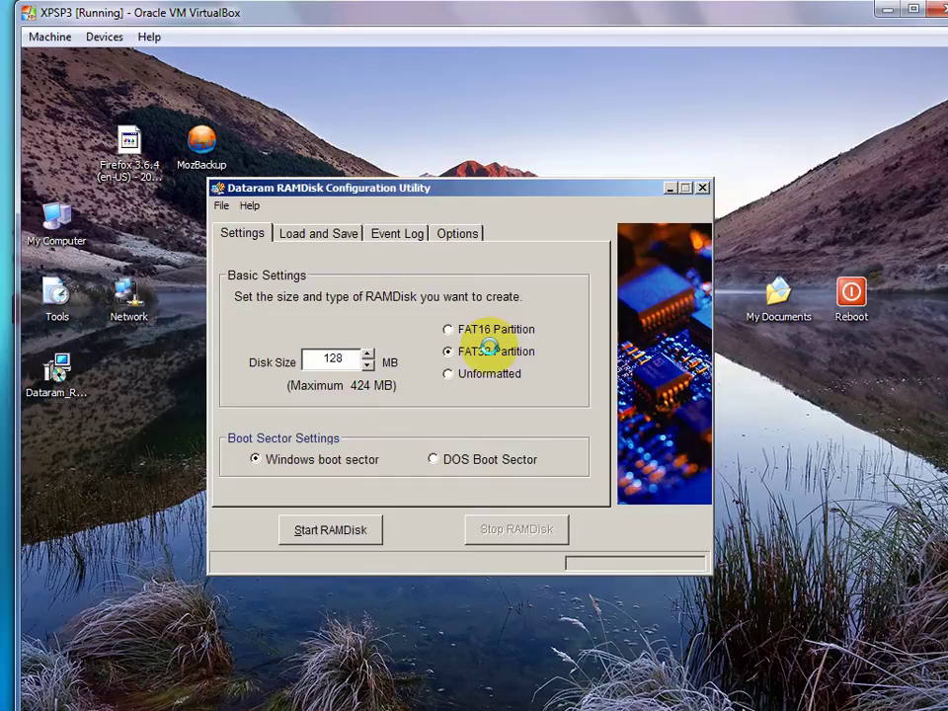
Enable loading the disk image at startup and saving it on shutdown, both using C:\RAMDisk.img
{"action": "left_click", "coordinate": [324, 232]}
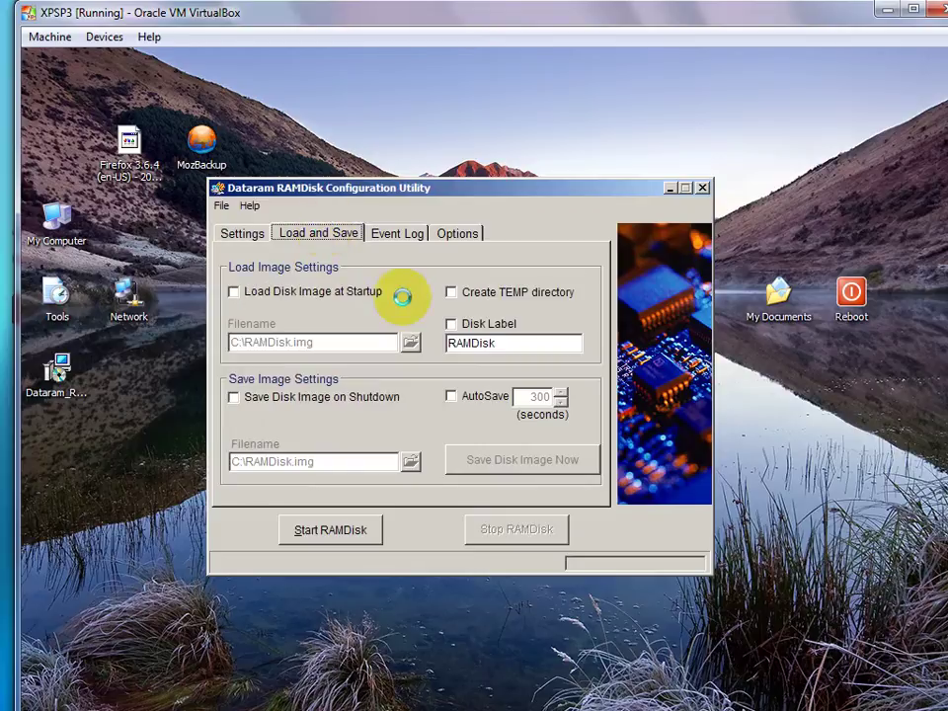
{"action": "left_click", "coordinate": [302, 291]}
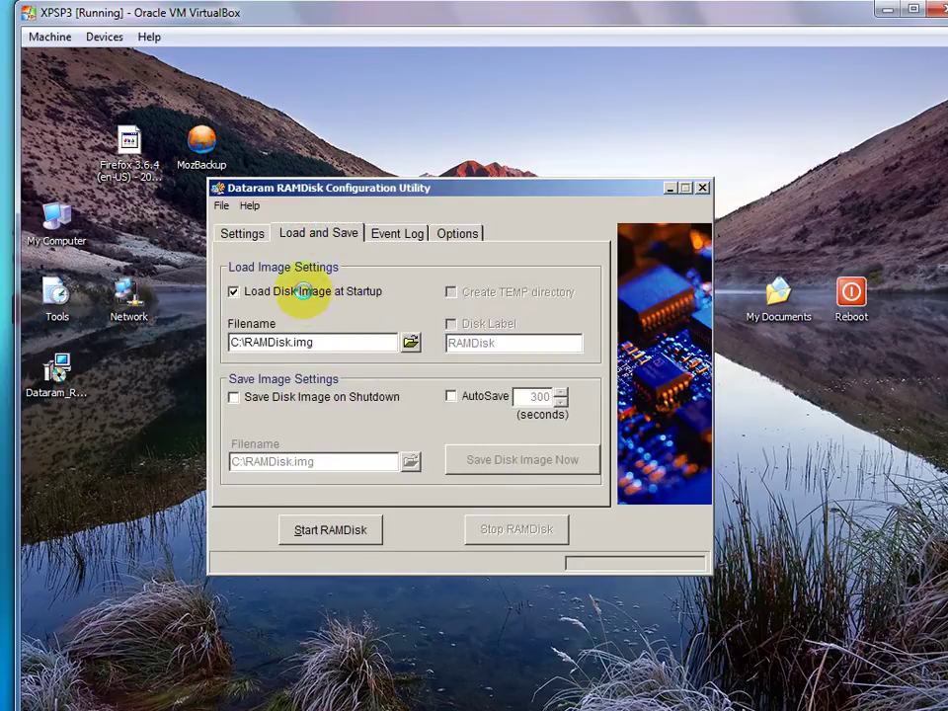
{"action": "left_click", "coordinate": [311, 395]}
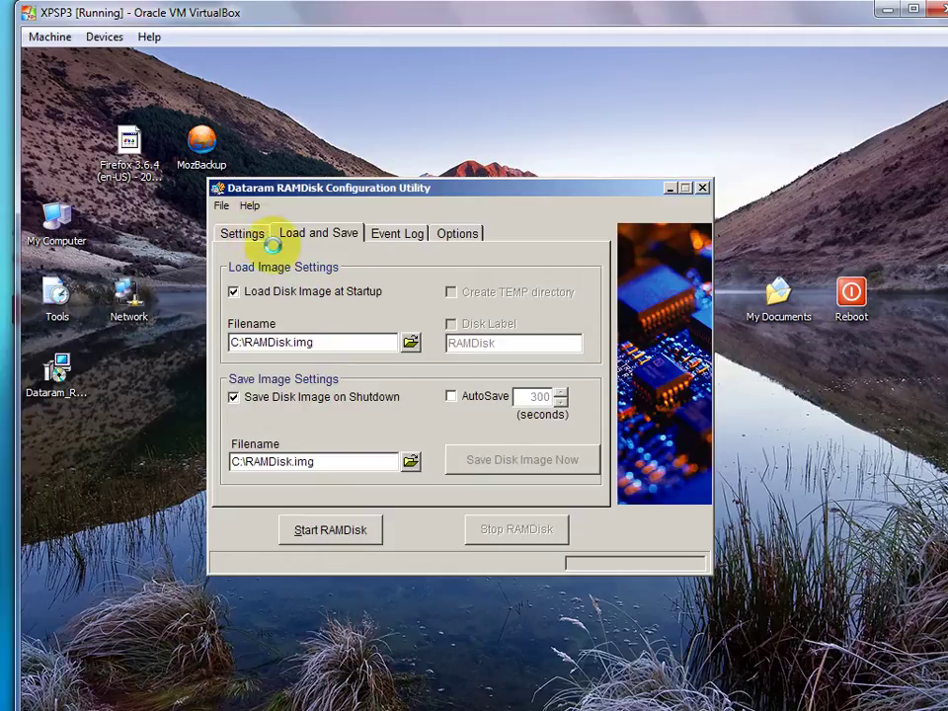
{"action": "left_click", "coordinate": [319, 293]}
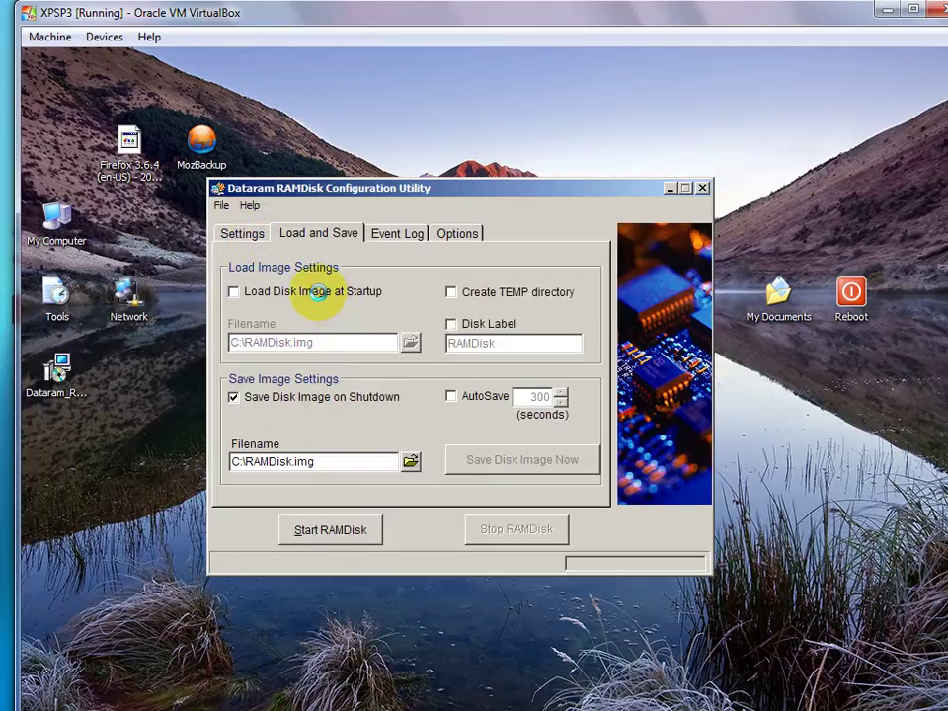
{"action": "left_click", "coordinate": [319, 293]}
Start the RAM disk and return to its image load and save settings
{"action": "left_click", "coordinate": [240, 233]}
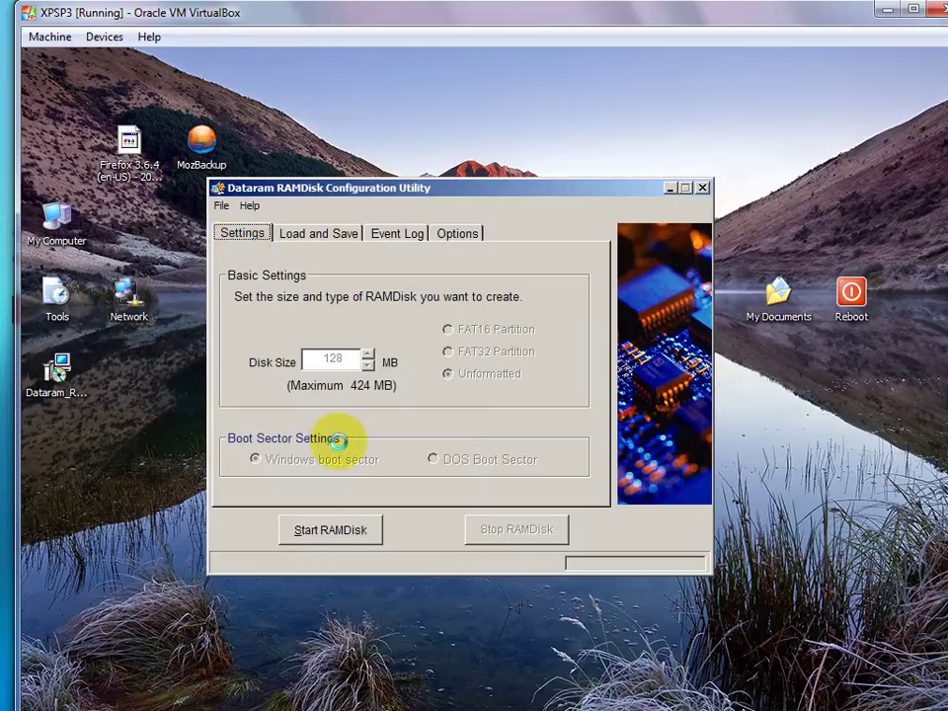
{"action": "left_click", "coordinate": [331, 510]}
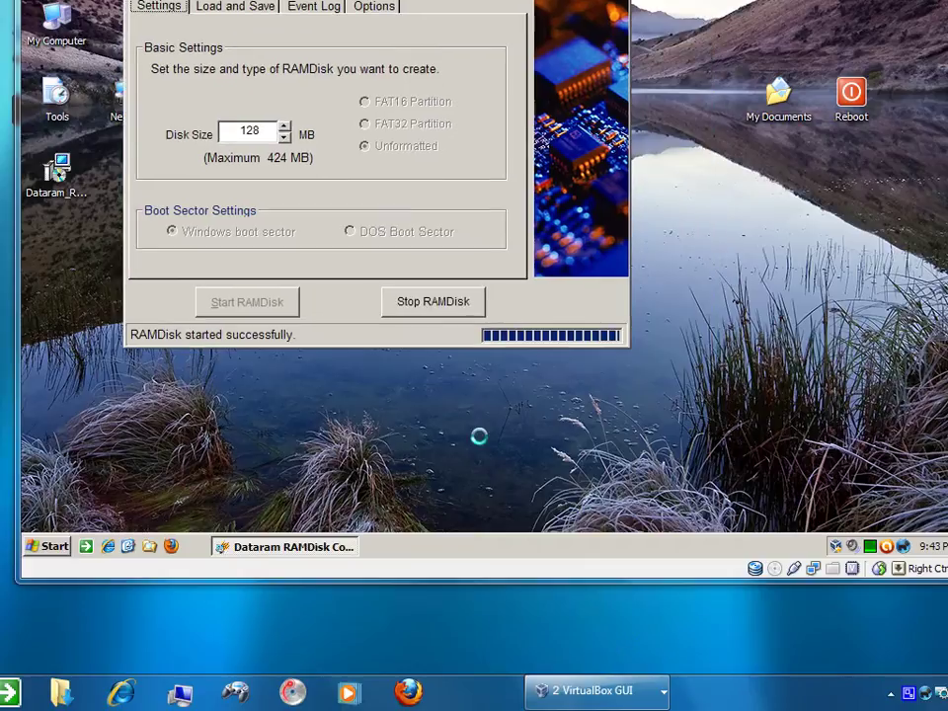
{"action": "left_click", "coordinate": [410, 194]}
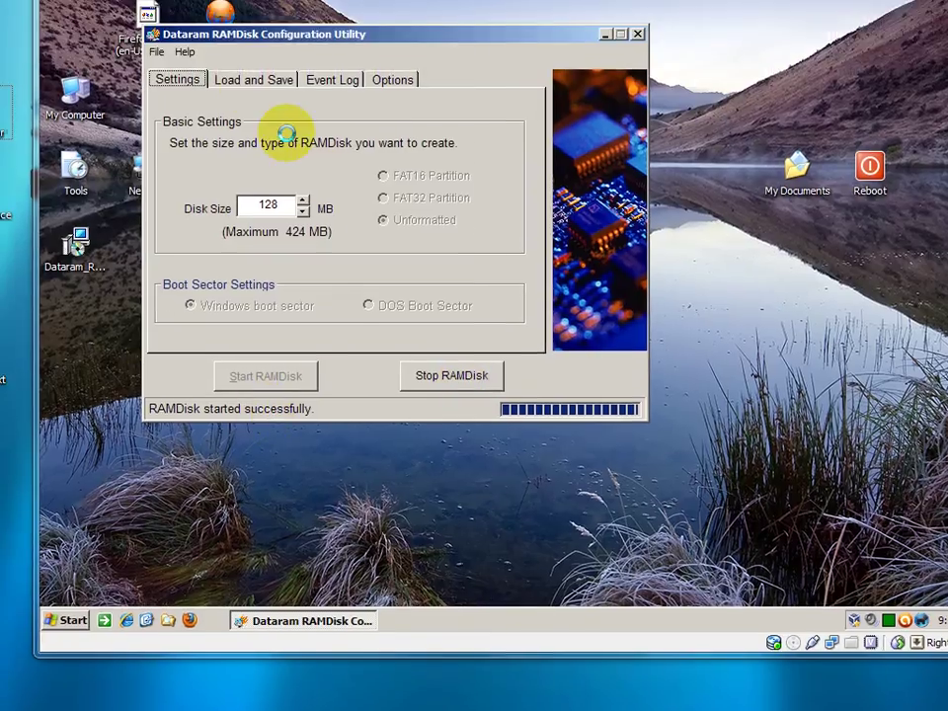
{"action": "left_click", "coordinate": [242, 5]}
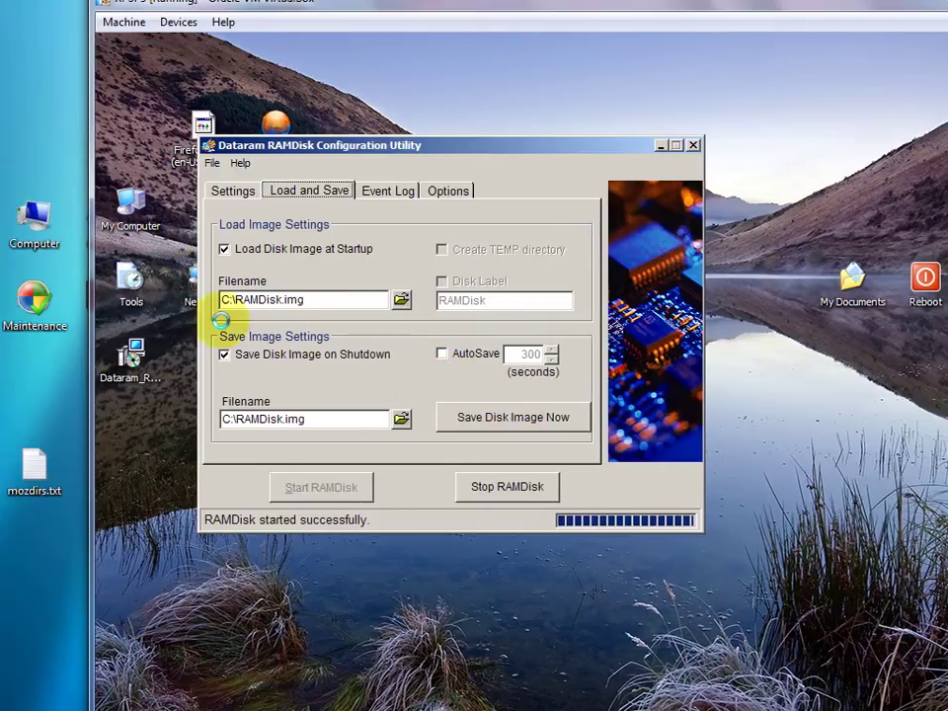
Check My Computer for the new drive, look for RAMDisk.img on drive C, and close the window
{"action": "double_click", "coordinate": [131, 209]}
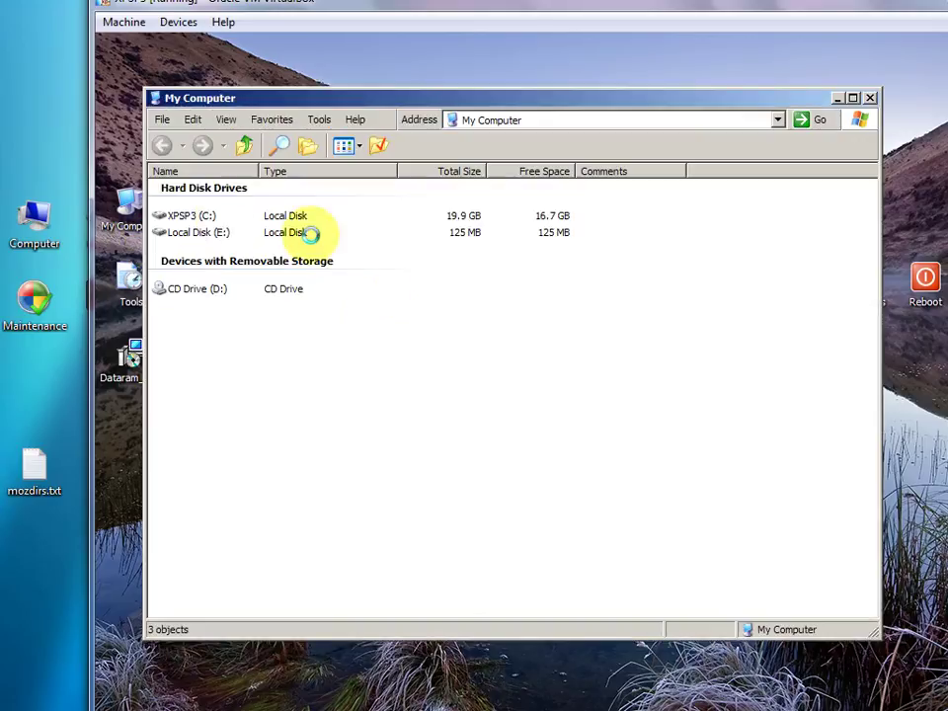
{"action": "left_click", "coordinate": [211, 213]}
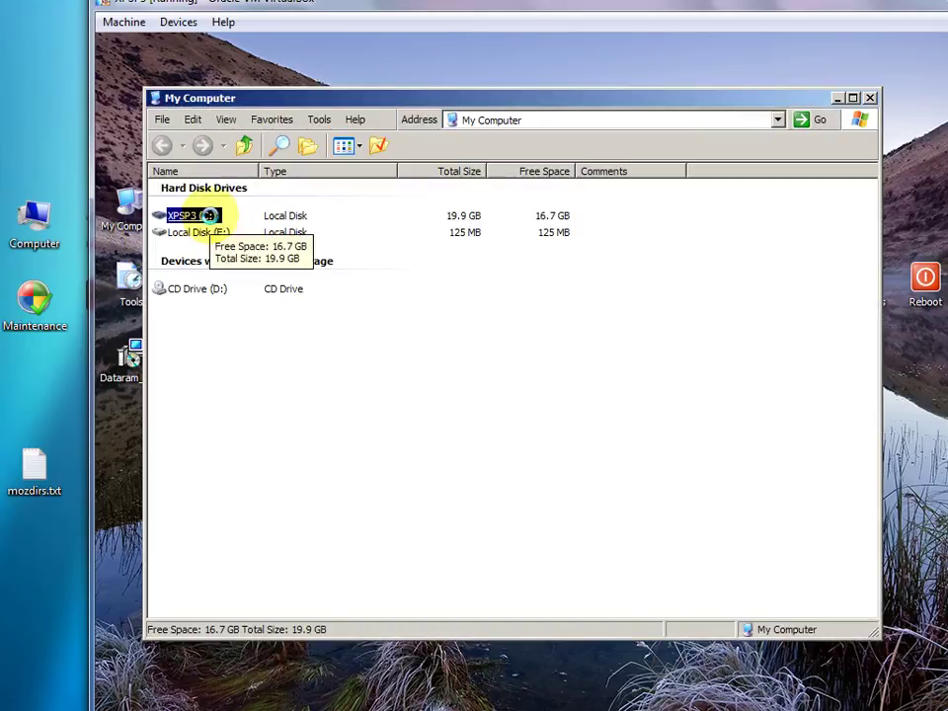
{"action": "double_click", "coordinate": [211, 213]}
{"action": "left_click", "coordinate": [212, 237]}
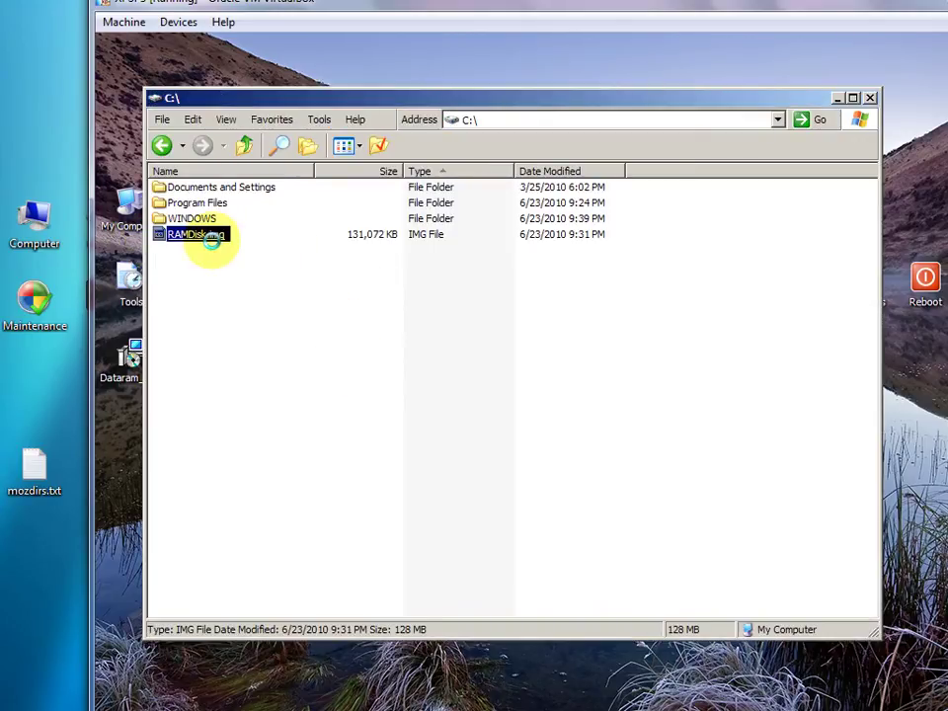
{"action": "left_click", "coordinate": [275, 292]}
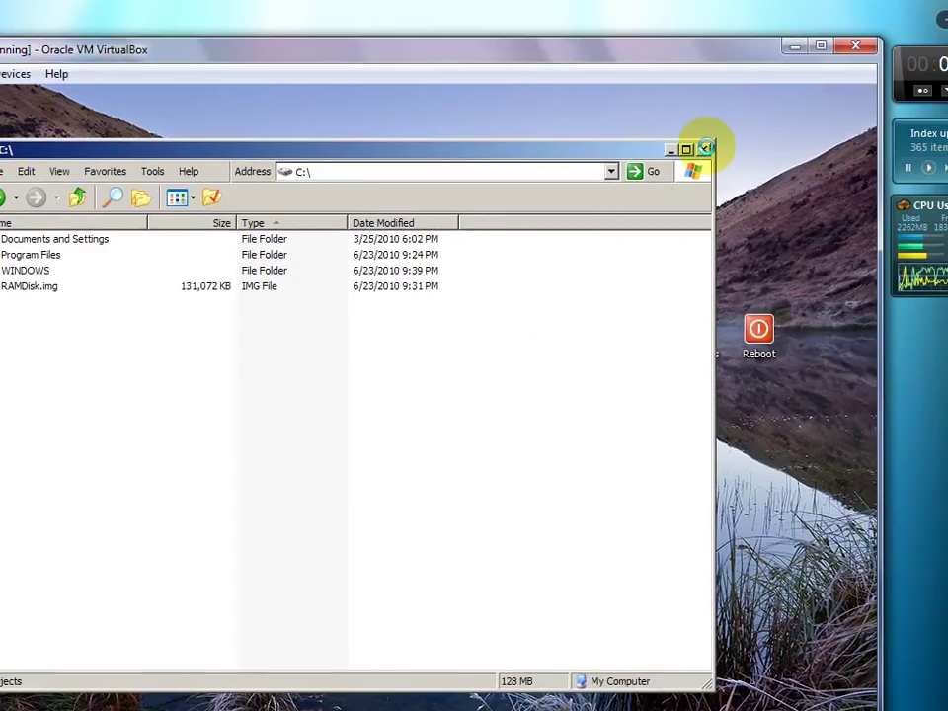
{"action": "left_click", "coordinate": [870, 97]}
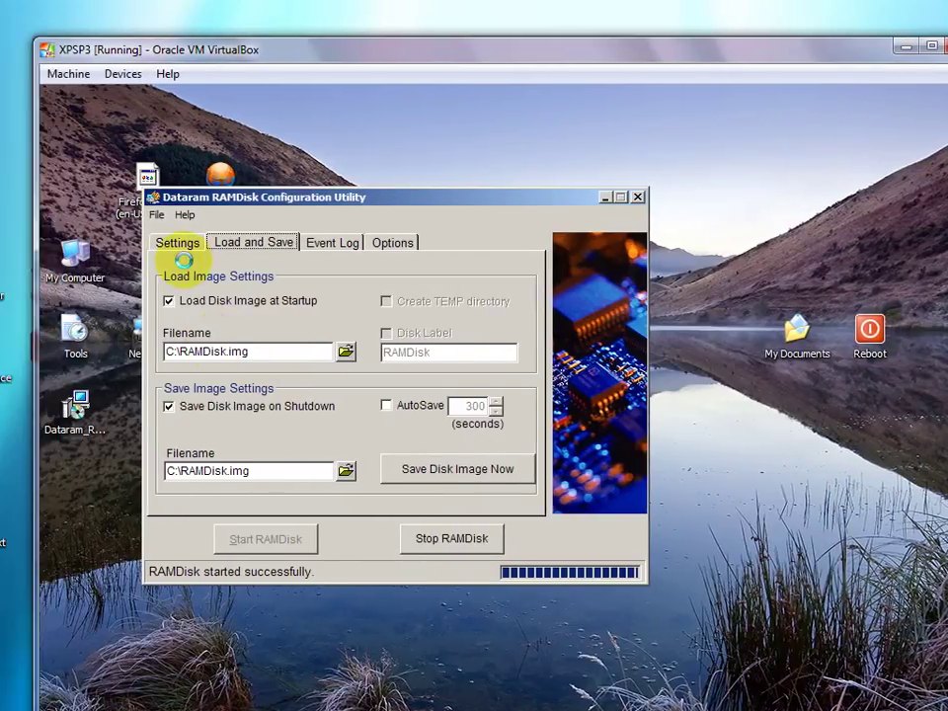
Close the RAM disk configuration utility and open drive E to examine its temp folder and test.txt file
{"action": "left_click", "coordinate": [66, 242]}
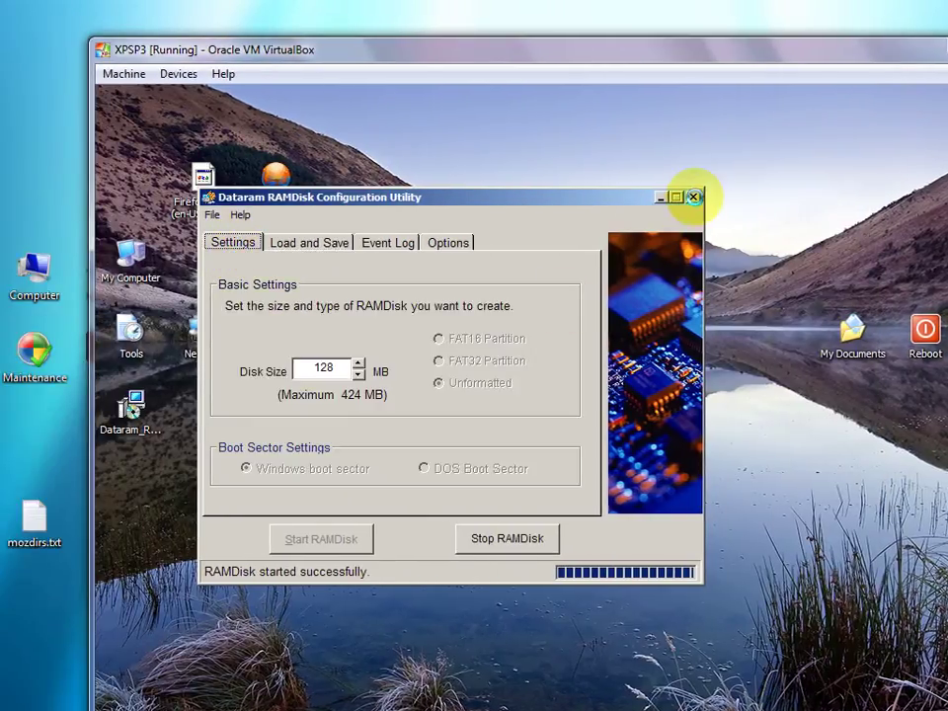
{"action": "left_click", "coordinate": [693, 197]}
{"action": "double_click", "coordinate": [138, 263]}
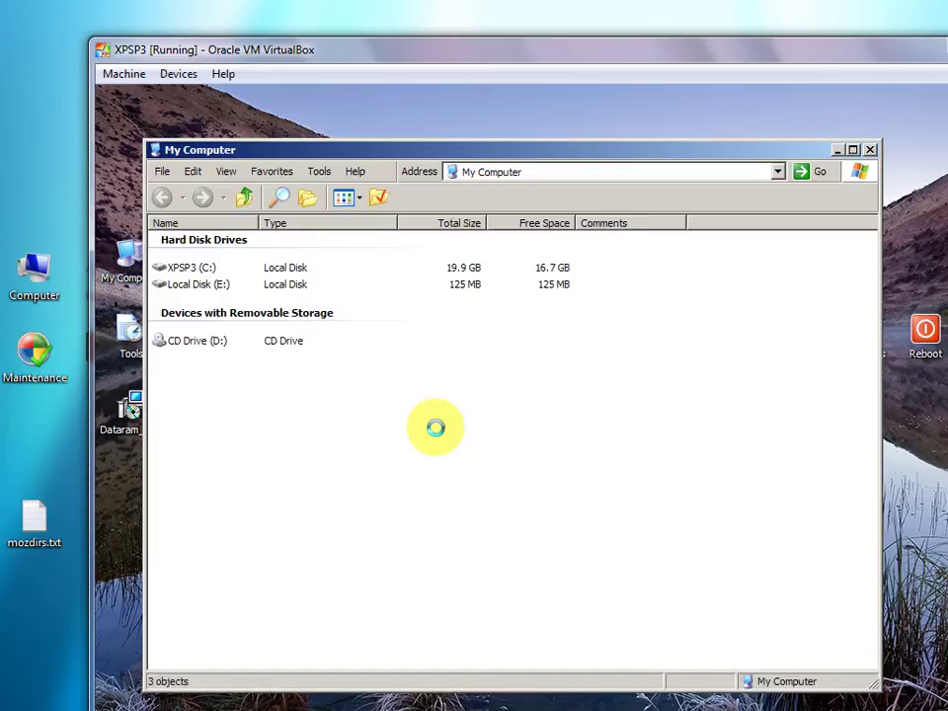
{"action": "left_click", "coordinate": [199, 284]}
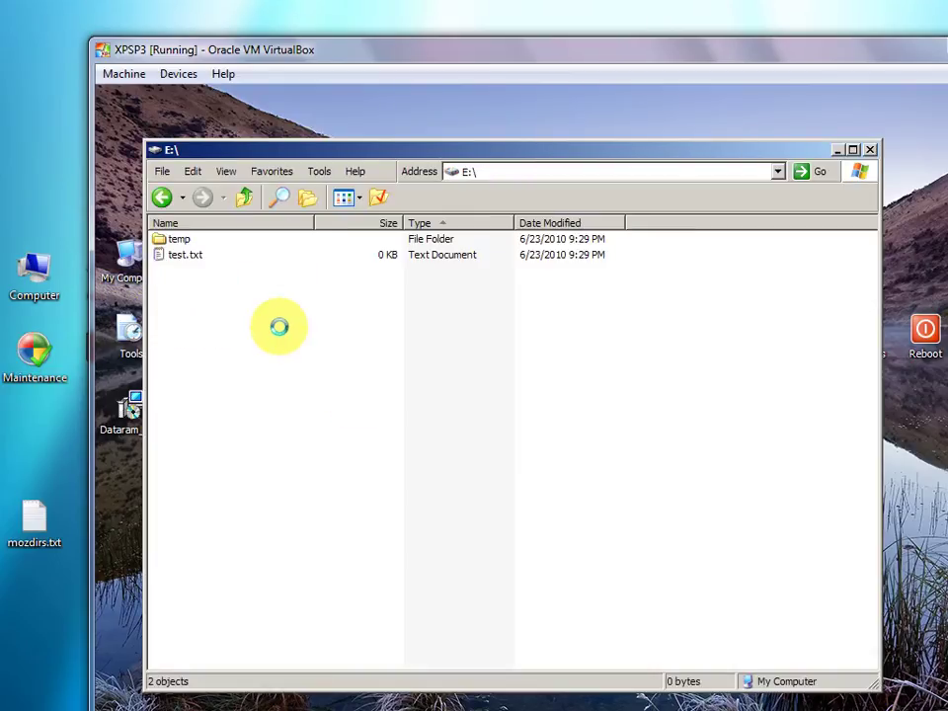
{"action": "left_click", "coordinate": [189, 254]}
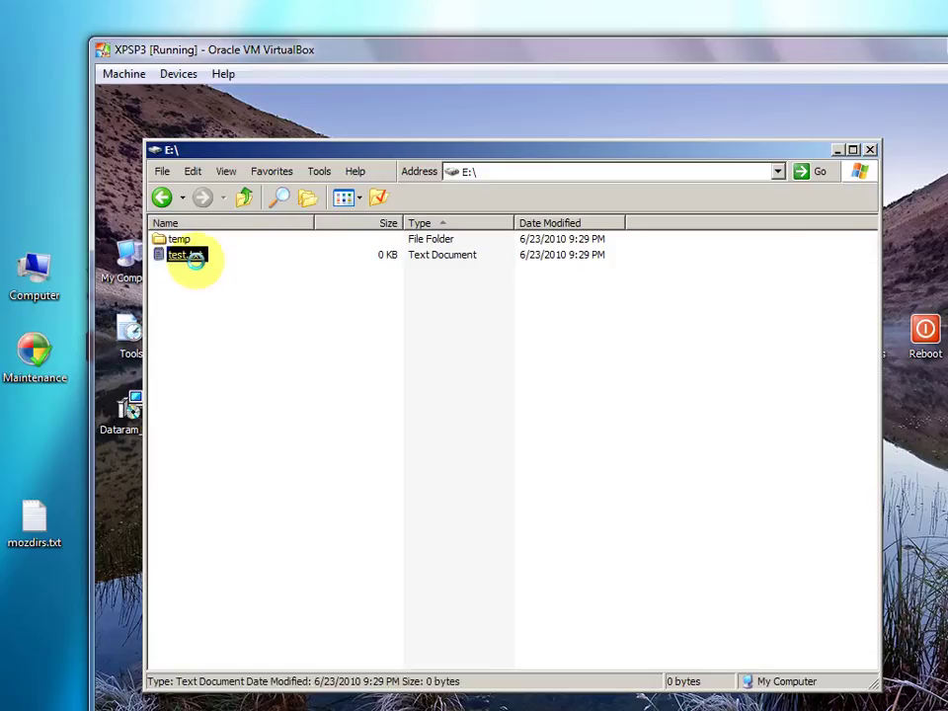
{"action": "left_click", "coordinate": [178, 239]}
{"action": "left_click", "coordinate": [179, 285]}
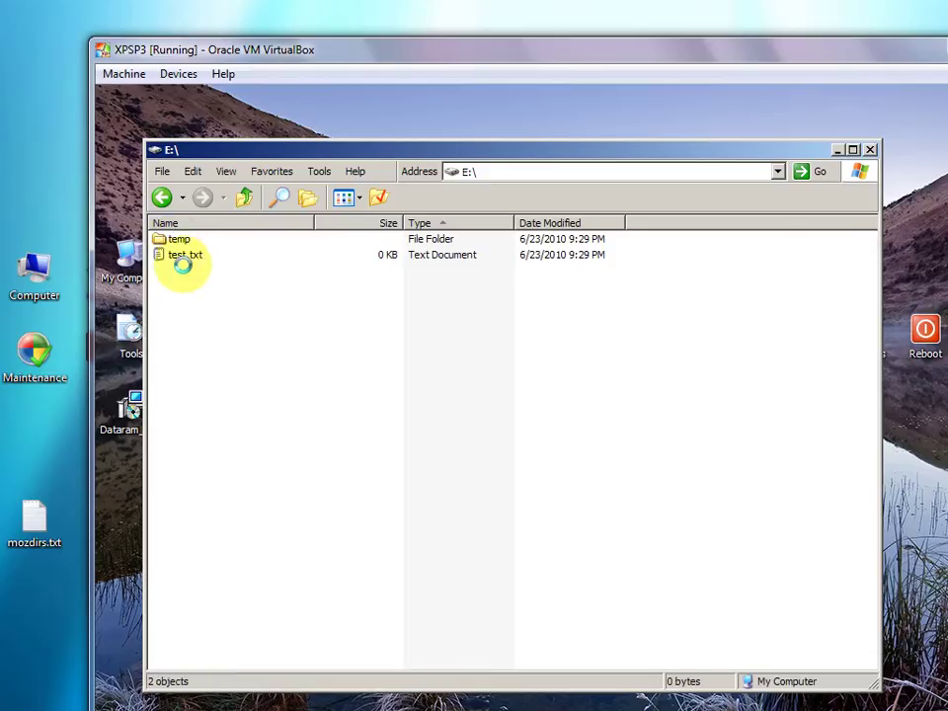
{"action": "left_click", "coordinate": [180, 253]}
{"action": "left_click", "coordinate": [246, 319]}
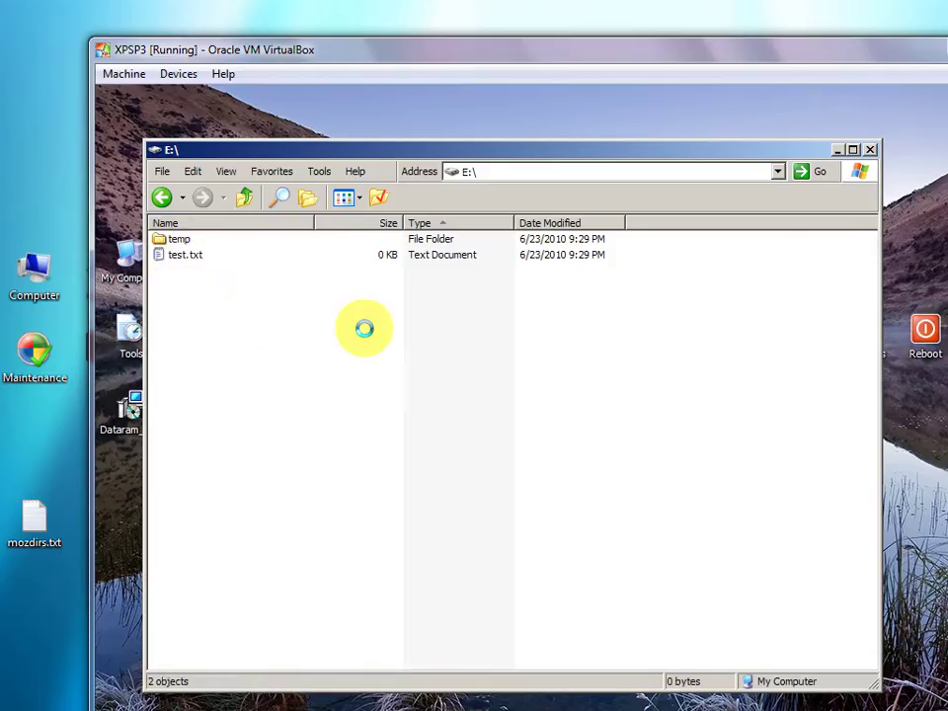
Create a new bitmap image with the default name on drive E, close the window, and refresh the desktop
{"action": "right_click", "coordinate": [287, 333]}
{"action": "mouse_move", "coordinate": [351, 445]}
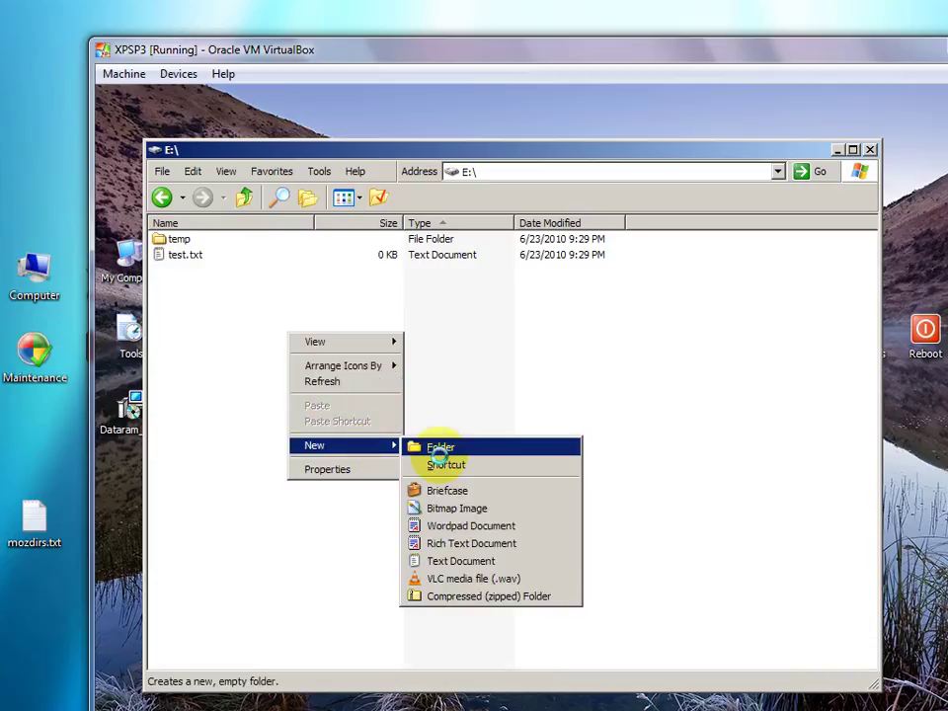
{"action": "left_click", "coordinate": [510, 508]}
{"action": "left_click", "coordinate": [534, 439]}
{"action": "left_click", "coordinate": [211, 271]}
{"action": "left_click", "coordinate": [314, 352]}
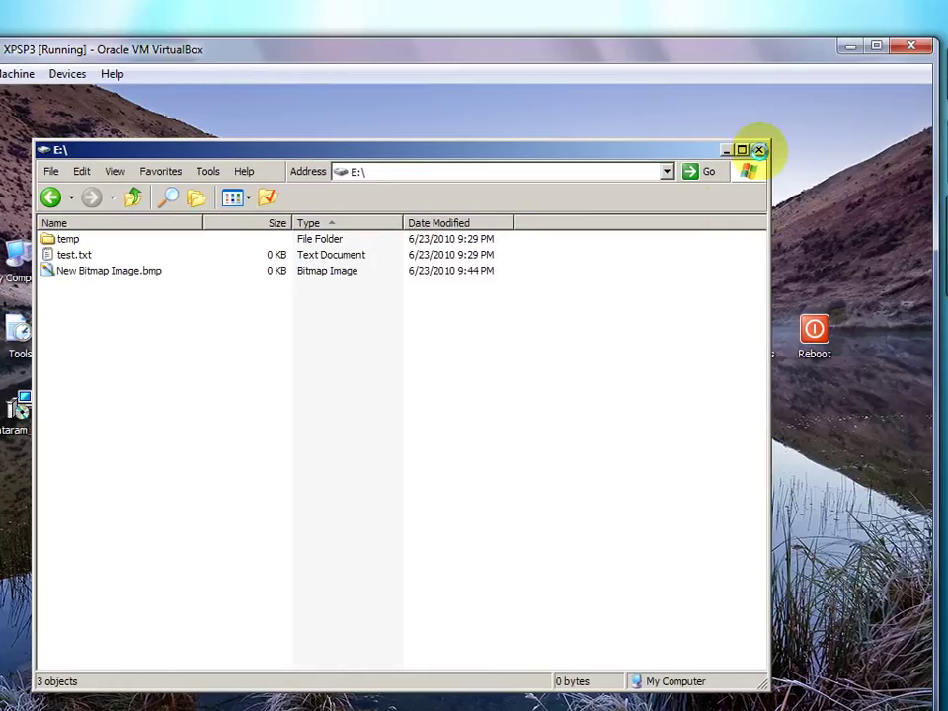
{"action": "left_click", "coordinate": [759, 150]}
{"action": "right_click", "coordinate": [506, 362]}
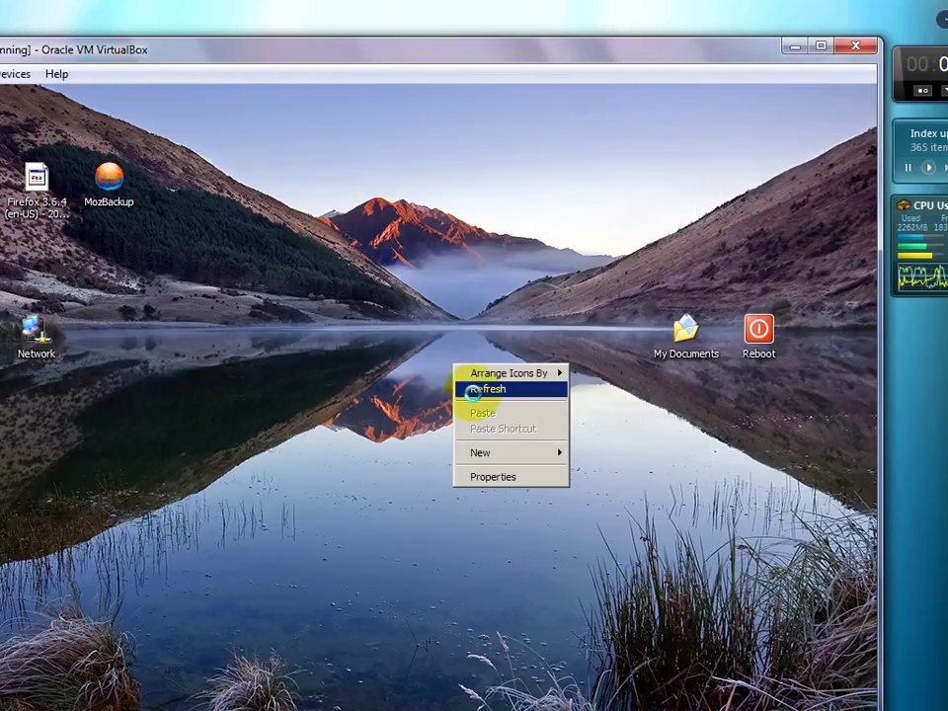
{"action": "left_click", "coordinate": [526, 390]}
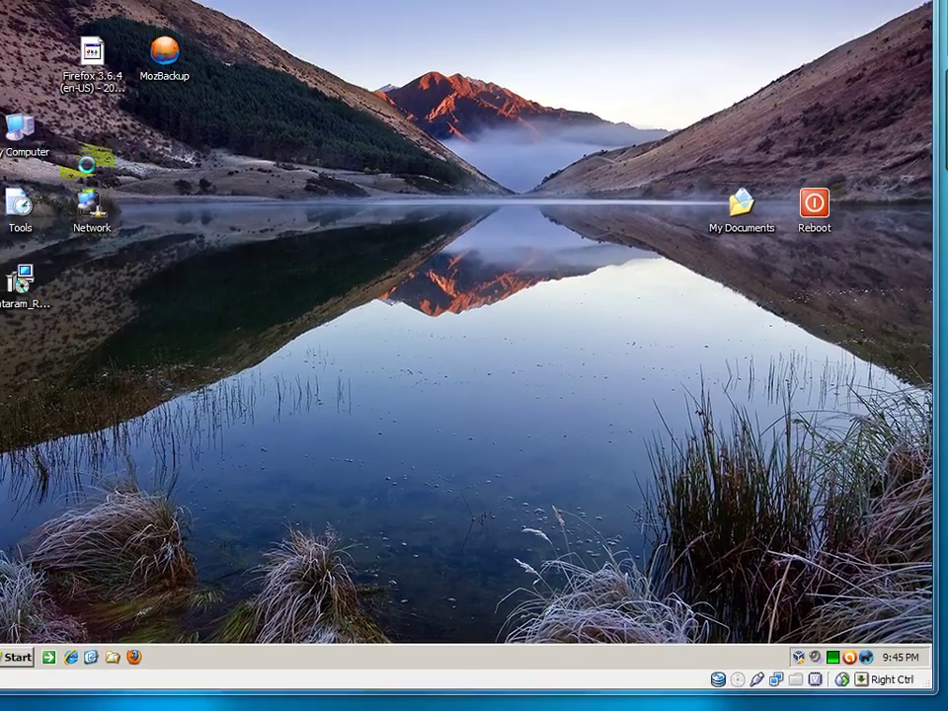
Reopen drive E from My Computer and check whether the new bitmap image is still stored there
{"action": "double_click", "coordinate": [28, 147]}
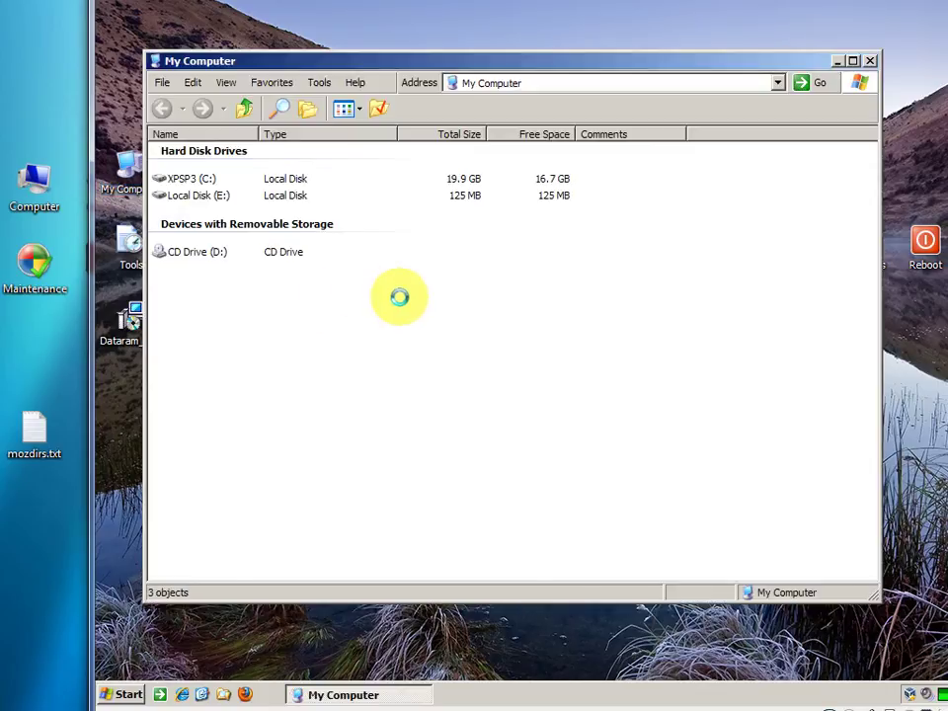
{"action": "left_click", "coordinate": [217, 195]}
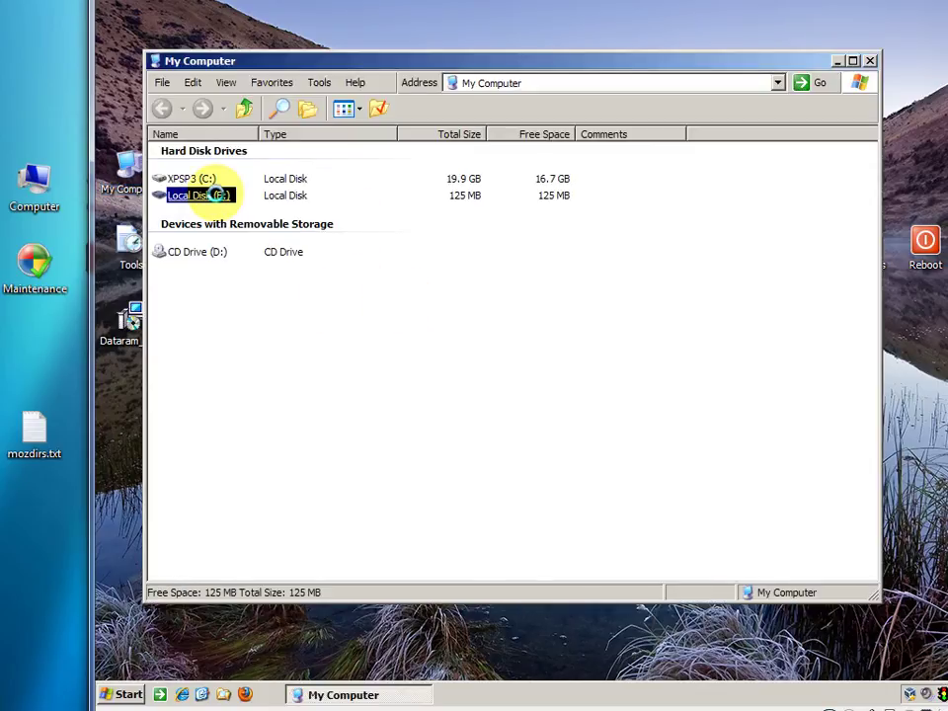
{"action": "double_click", "coordinate": [217, 195]}
{"action": "left_click", "coordinate": [247, 166]}
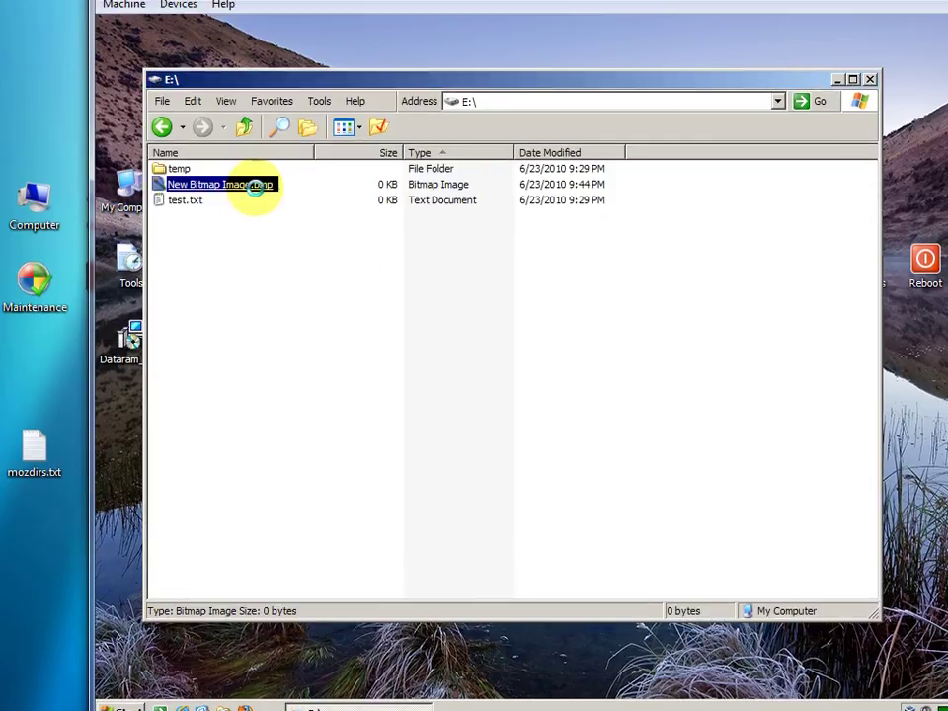
{"action": "left_click", "coordinate": [324, 231]}
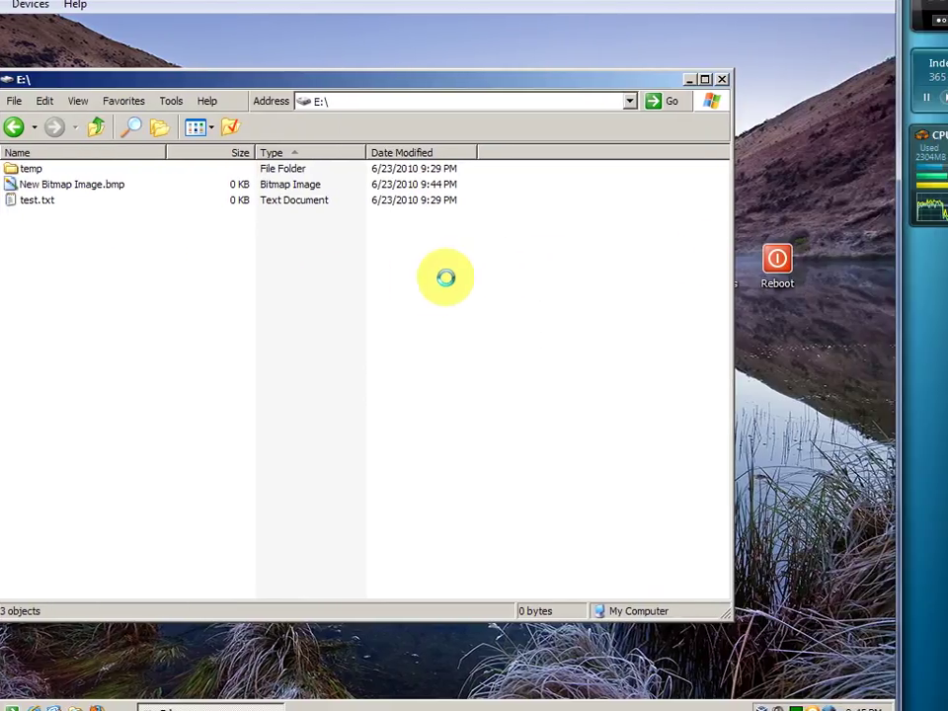
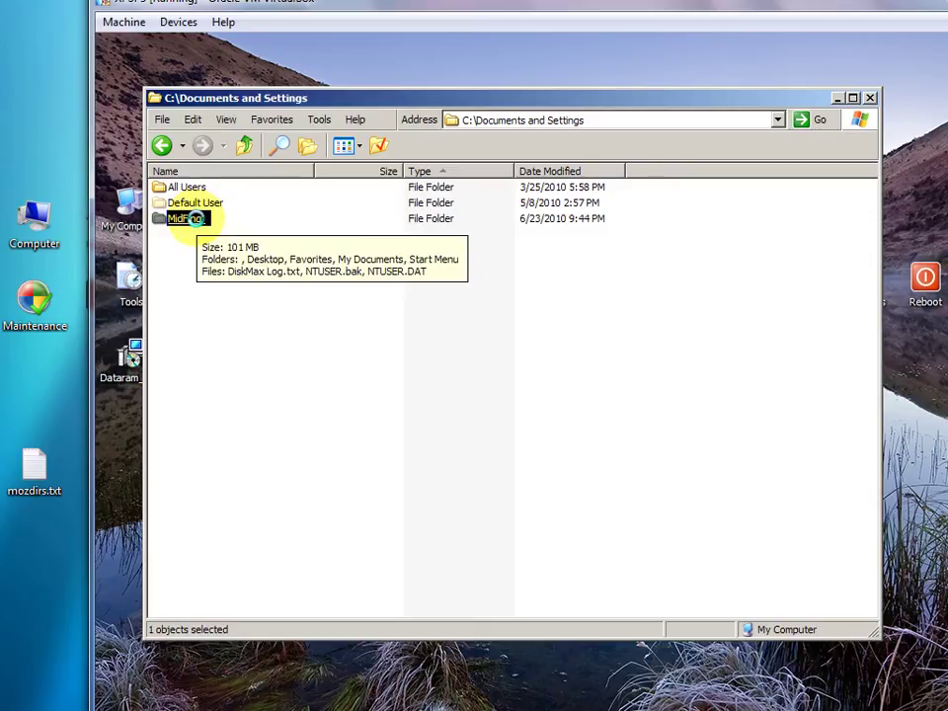
Browse to Application Data\Mozilla\Firefox\Profiles in the user's folder and select the 37sn6yon.default profile folder
{"action": "double_click", "coordinate": [197, 218]}
{"action": "left_click", "coordinate": [216, 187]}
{"action": "double_click", "coordinate": [216, 187]}
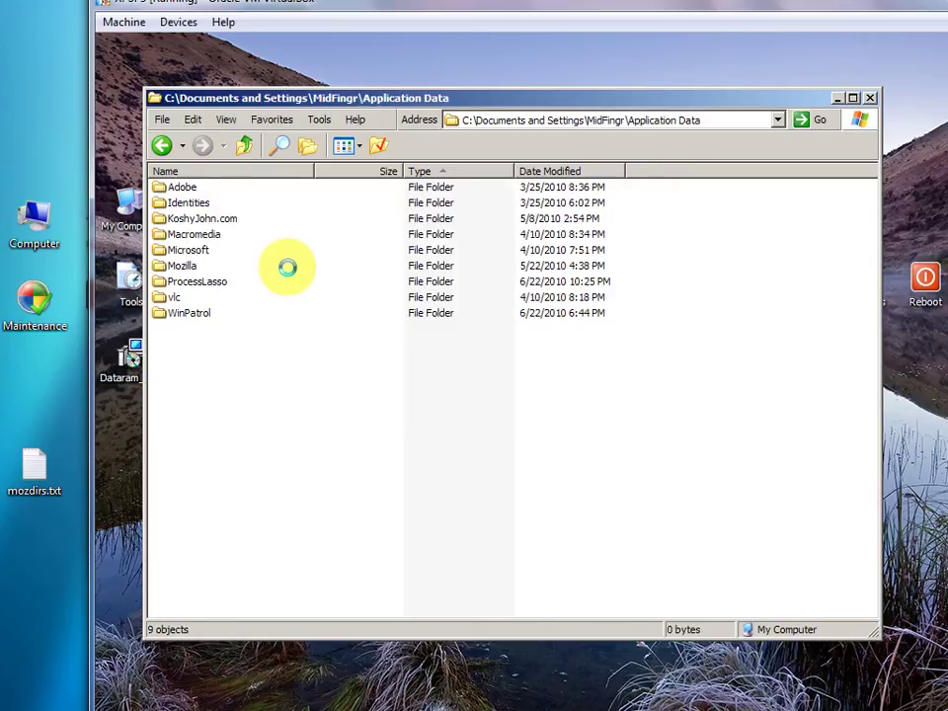
{"action": "double_click", "coordinate": [183, 266]}
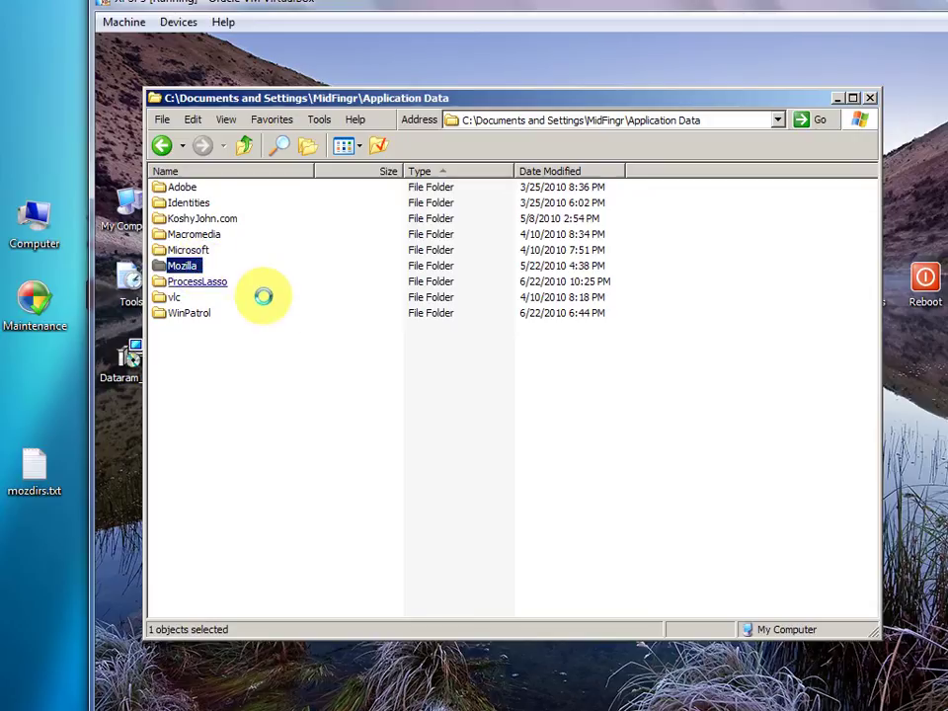
{"action": "double_click", "coordinate": [183, 202]}
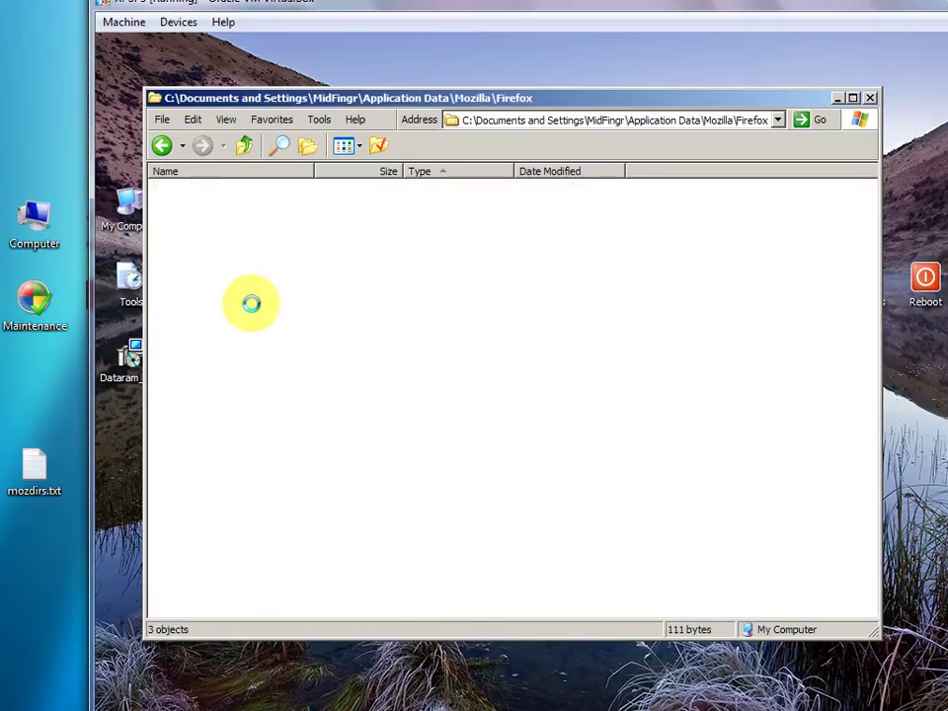
{"action": "double_click", "coordinate": [184, 202]}
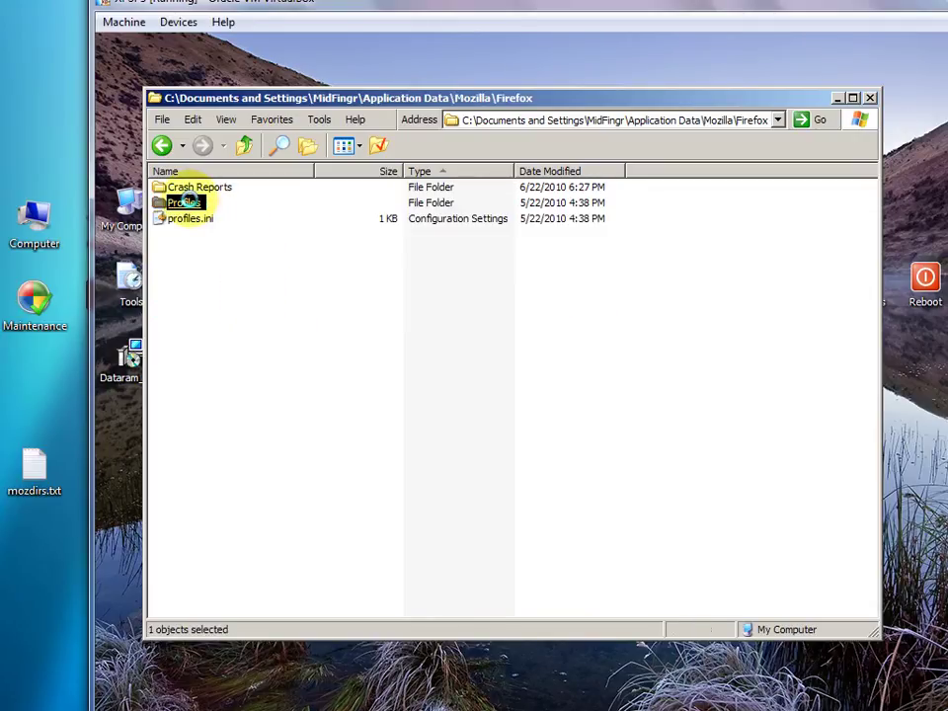
{"action": "left_click", "coordinate": [219, 187]}
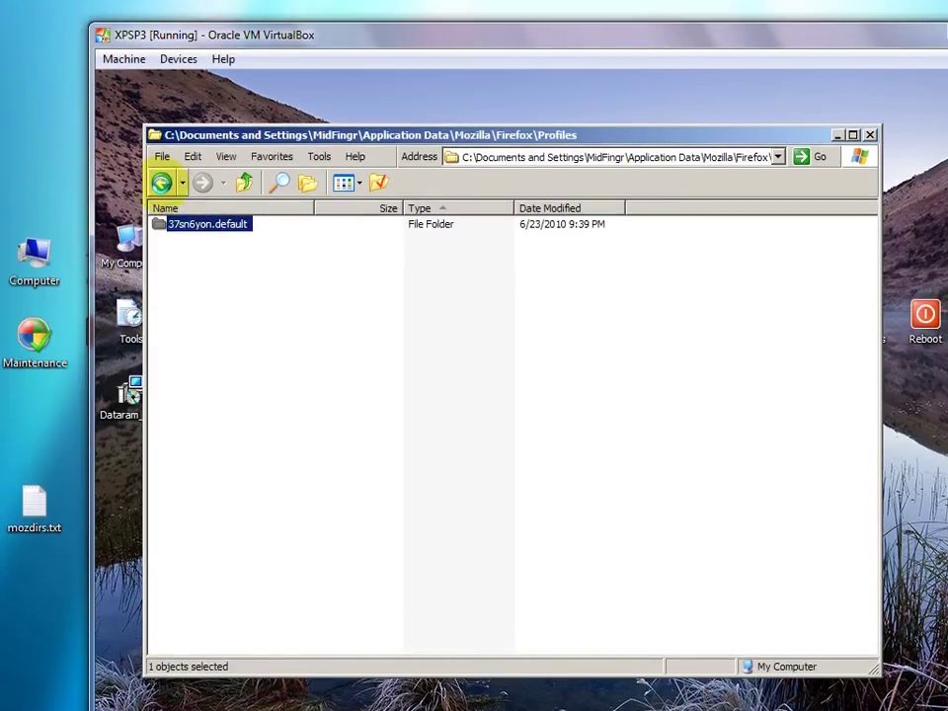
Return to the Firefox folder, open profiles.ini in Notepad to view the profile path, and minimize Notepad
{"action": "left_click", "coordinate": [161, 182]}
{"action": "left_click", "coordinate": [193, 298]}
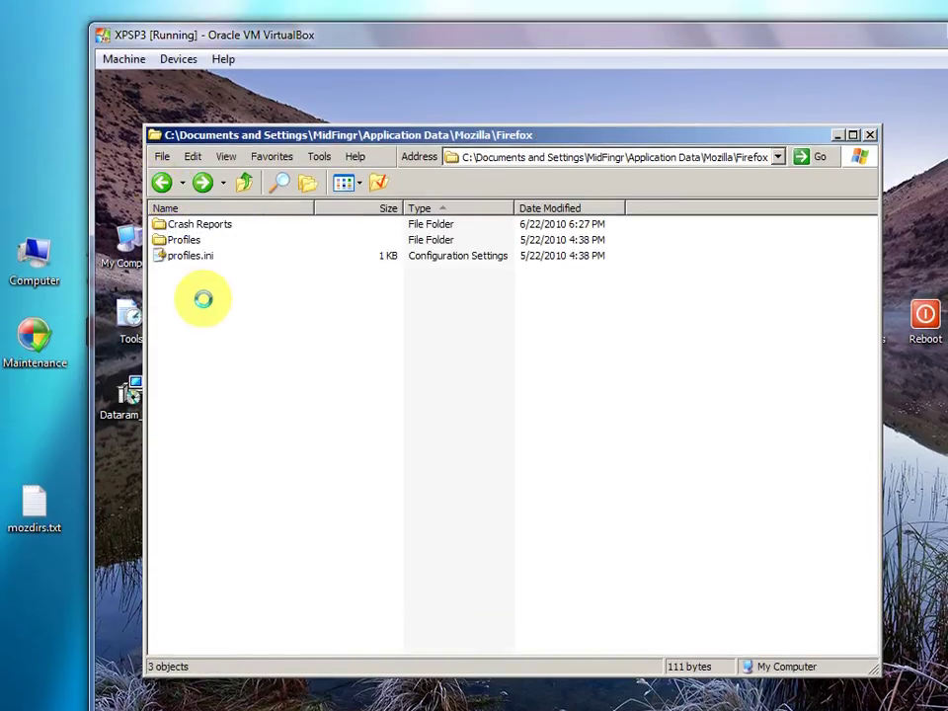
{"action": "left_click", "coordinate": [198, 256]}
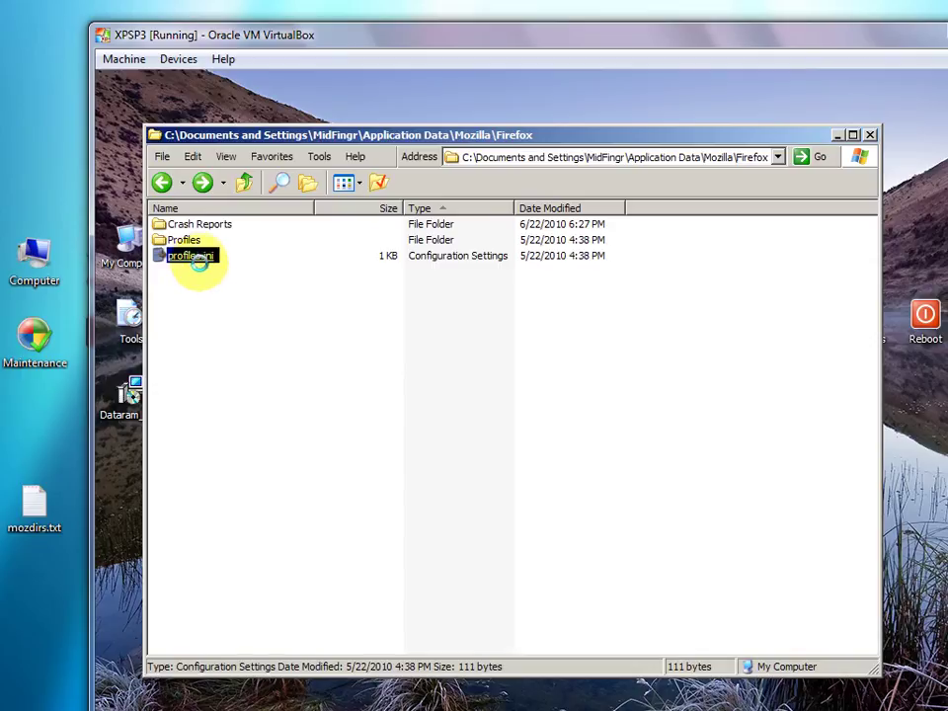
{"action": "double_click", "coordinate": [197, 255]}
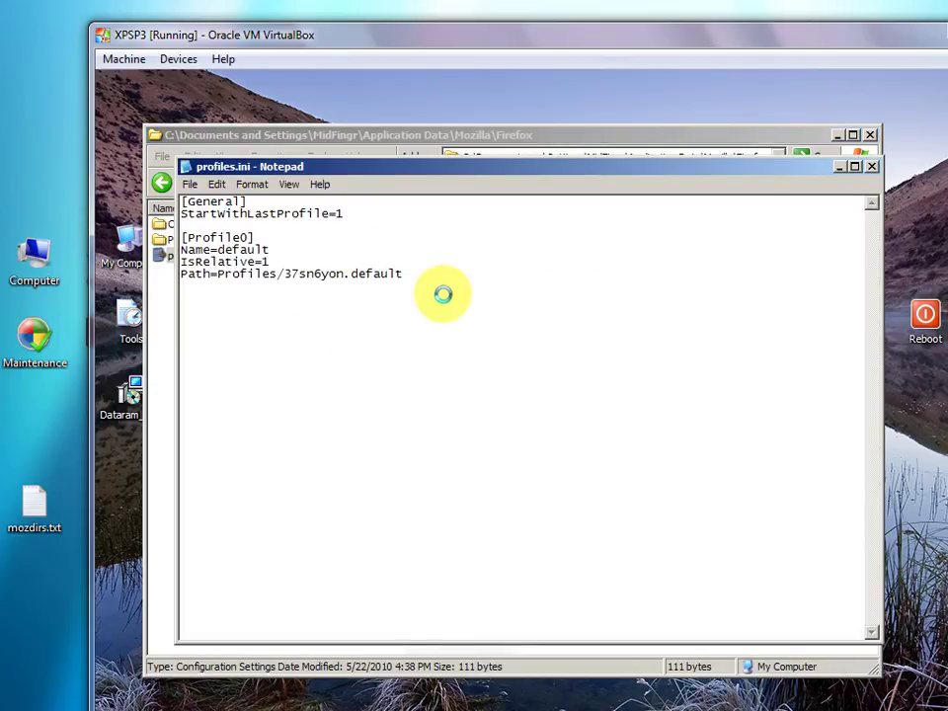
{"action": "left_click", "coordinate": [446, 271]}
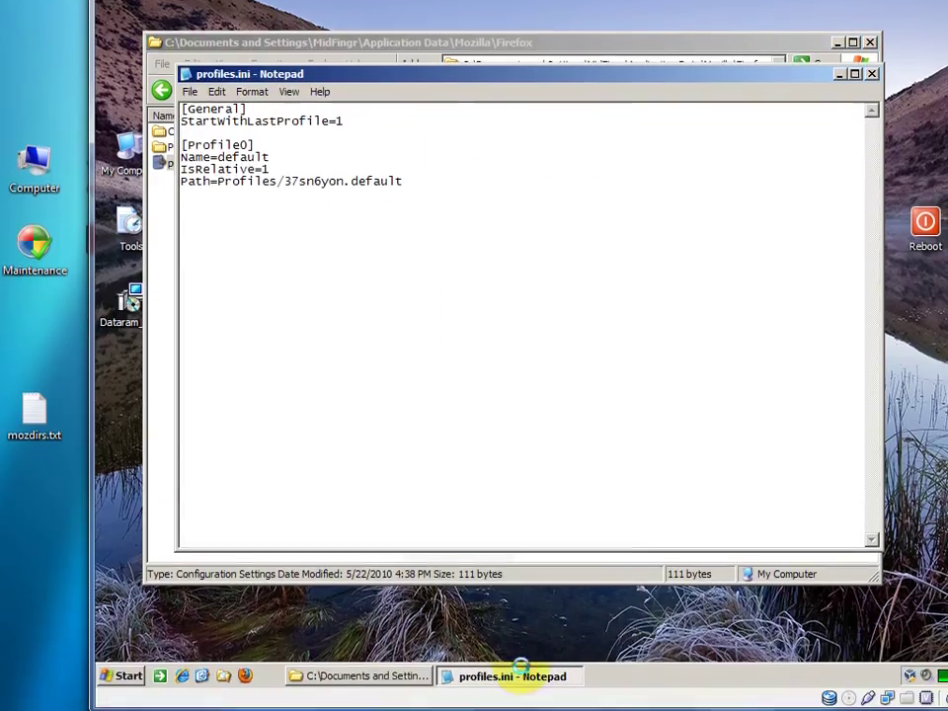
{"action": "left_click", "coordinate": [520, 674]}
{"action": "left_click", "coordinate": [383, 276]}
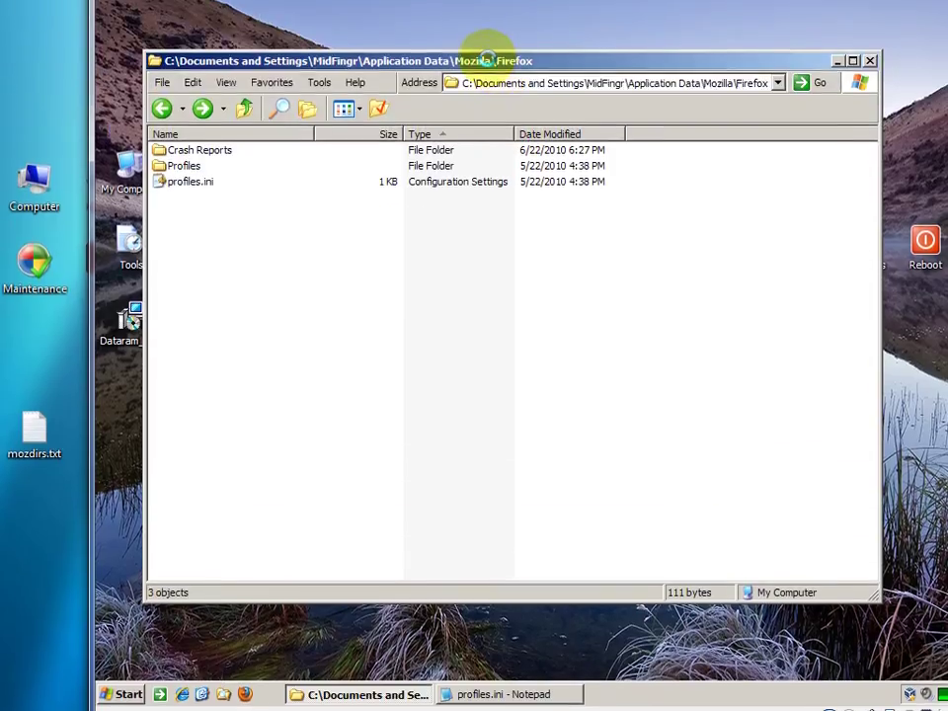
Open drive E in a second window beside the Firefox folder and copy the Profiles folder onto it
{"action": "left_click_drag", "start_coordinate": [483, 150], "coordinate": [571, 150]}
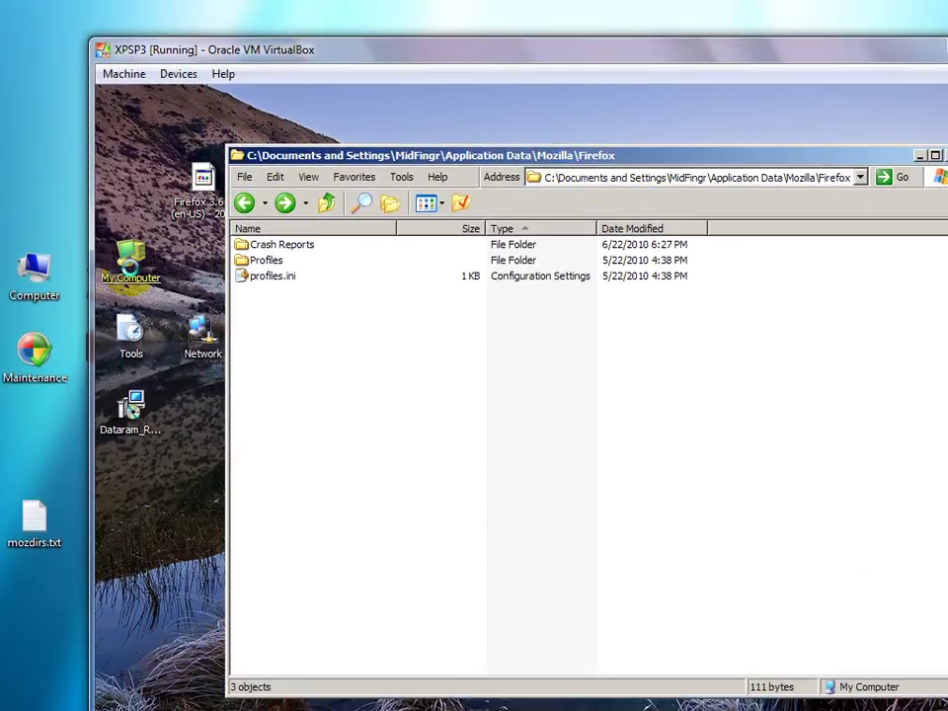
{"action": "double_click", "coordinate": [128, 259]}
{"action": "double_click", "coordinate": [203, 284]}
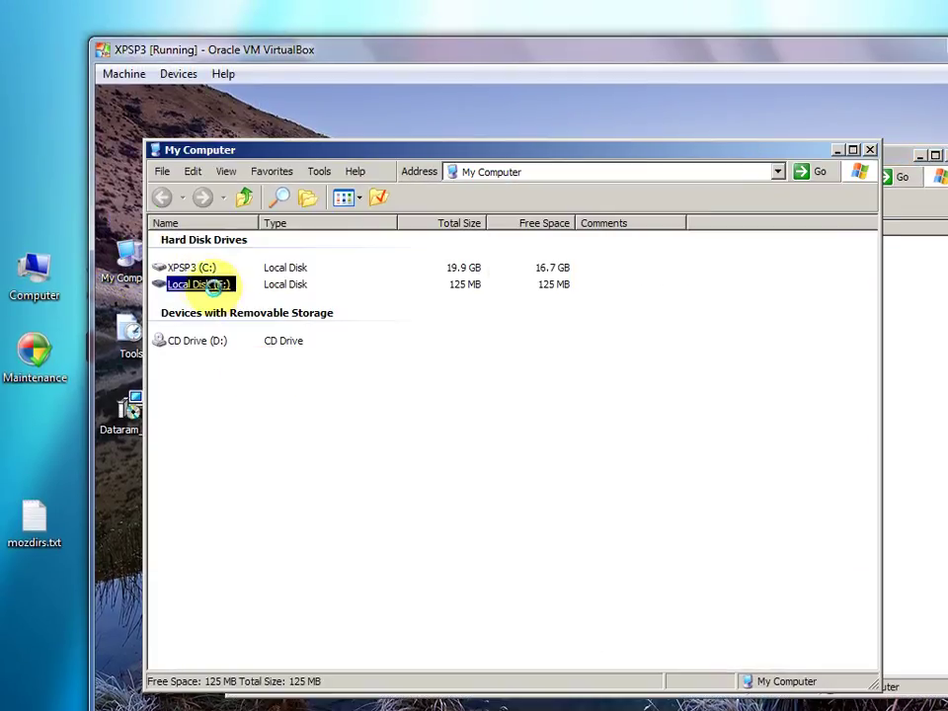
{"action": "left_click", "coordinate": [909, 493]}
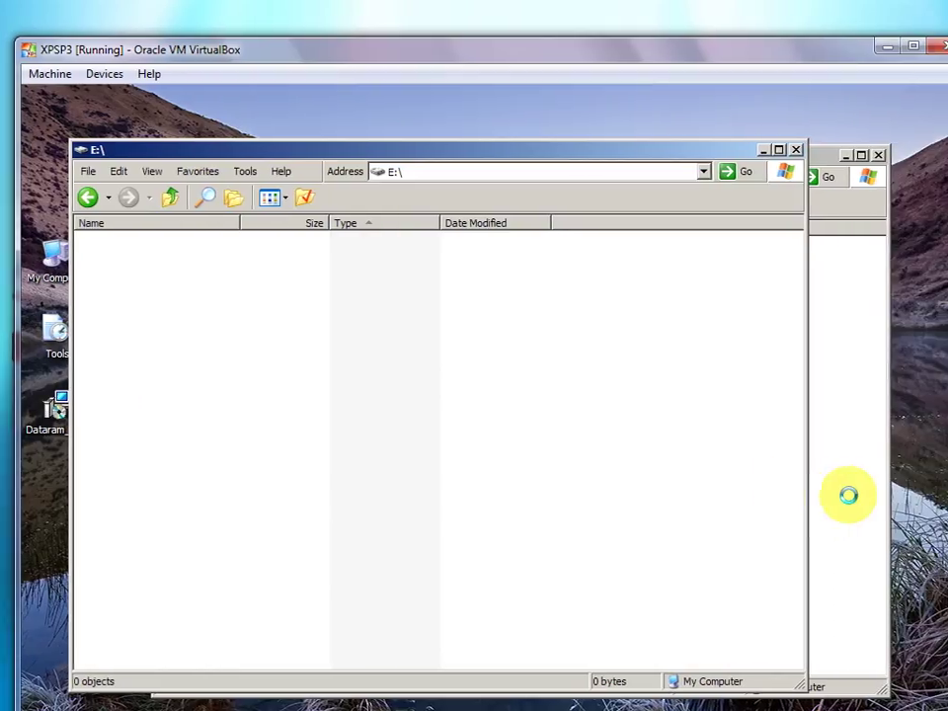
{"action": "left_click_drag", "start_coordinate": [352, 155], "coordinate": [595, 203]}
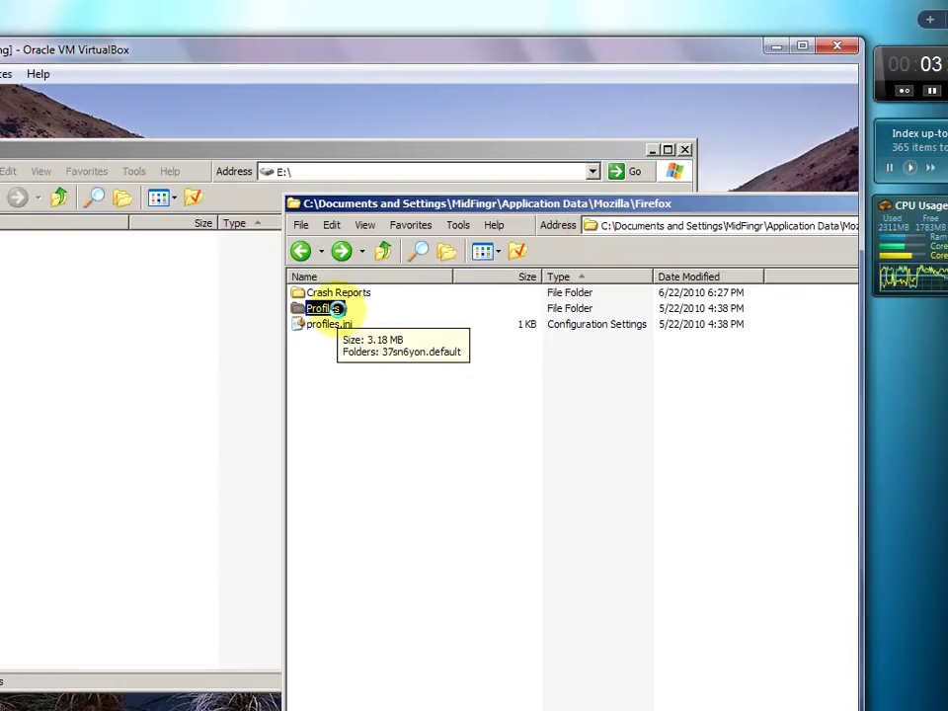
{"action": "left_click_drag", "start_coordinate": [335, 308], "coordinate": [113, 336]}
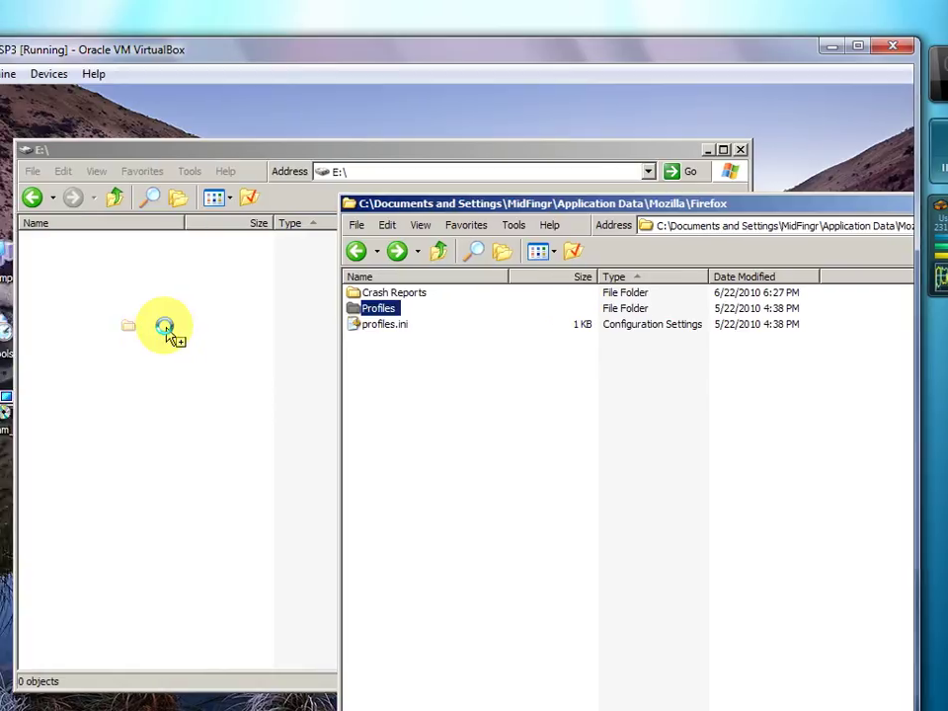
{"action": "left_click_drag", "start_coordinate": [170, 337], "coordinate": [137, 328]}
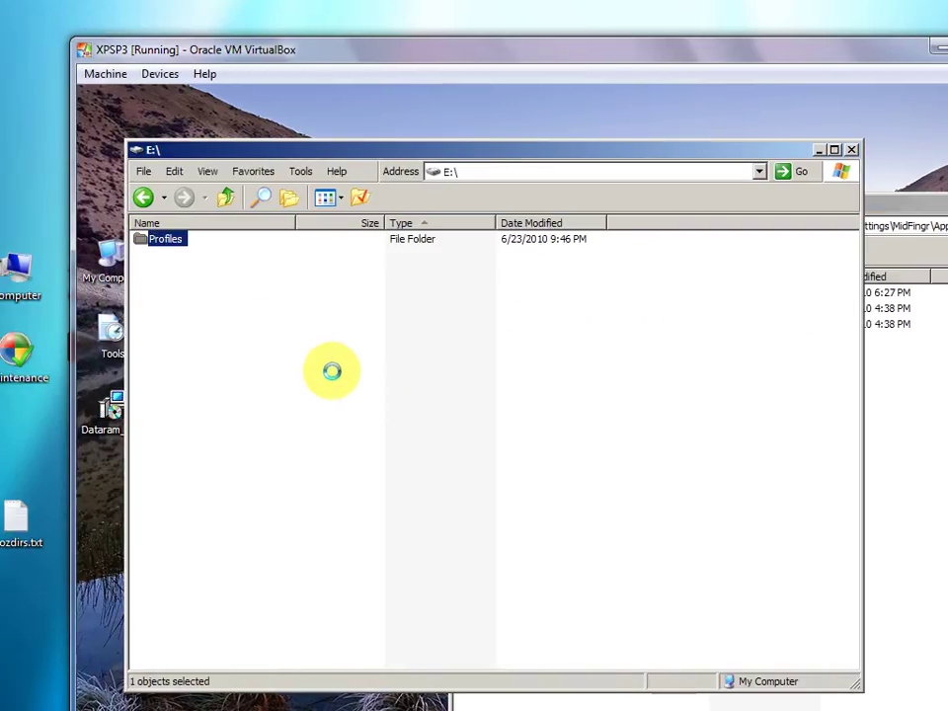
Move the Firefox folder window back over the drive E window and restore profiles.ini in Notepad
{"action": "left_click", "coordinate": [331, 370]}
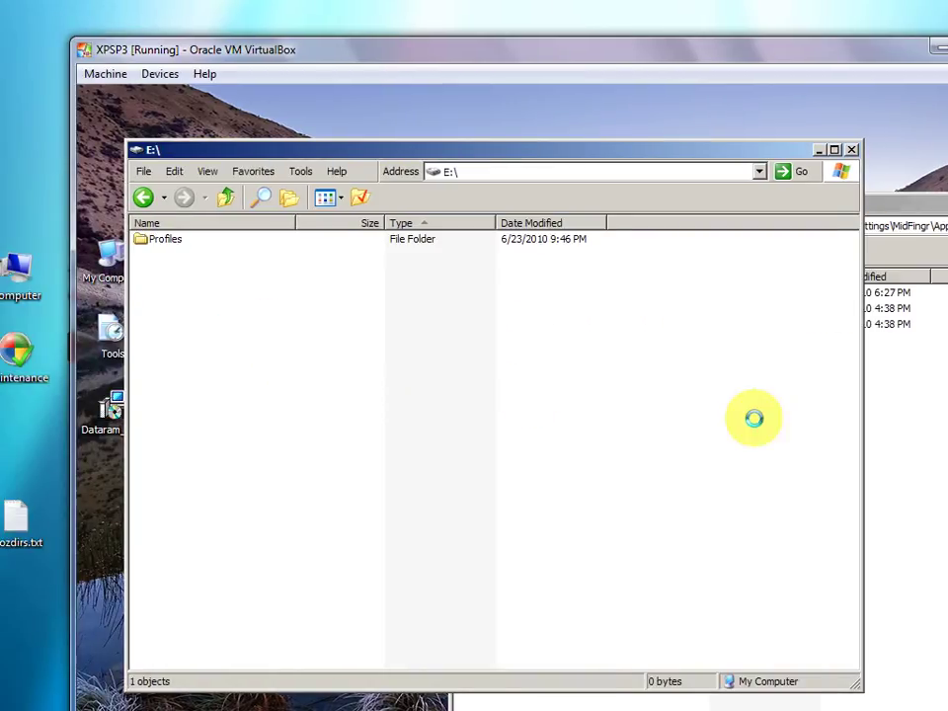
{"action": "left_click", "coordinate": [883, 433]}
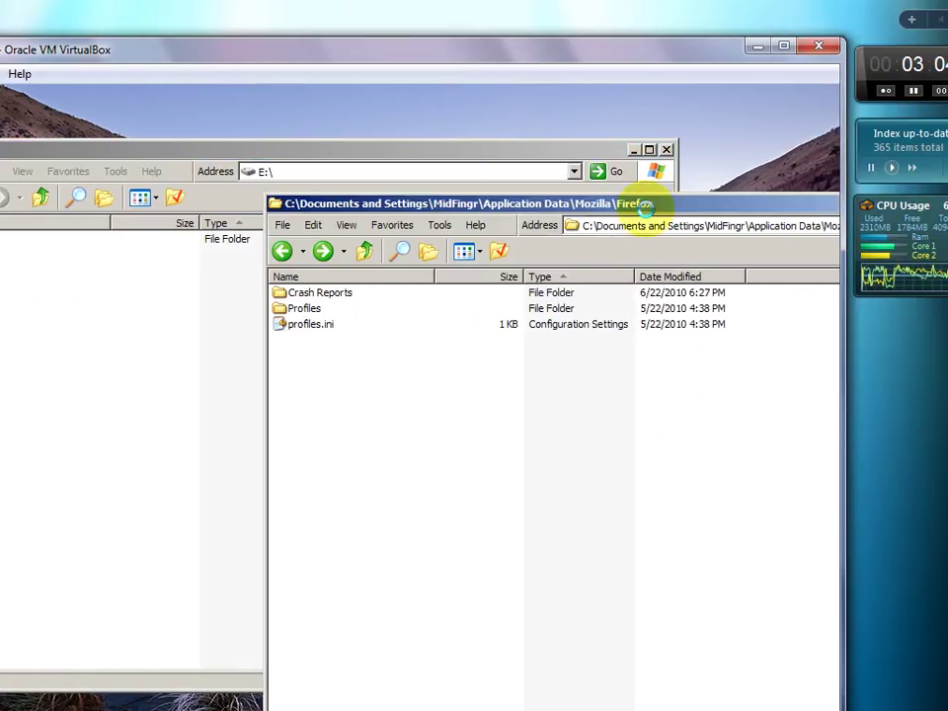
{"action": "left_click_drag", "start_coordinate": [643, 204], "coordinate": [380, 199]}
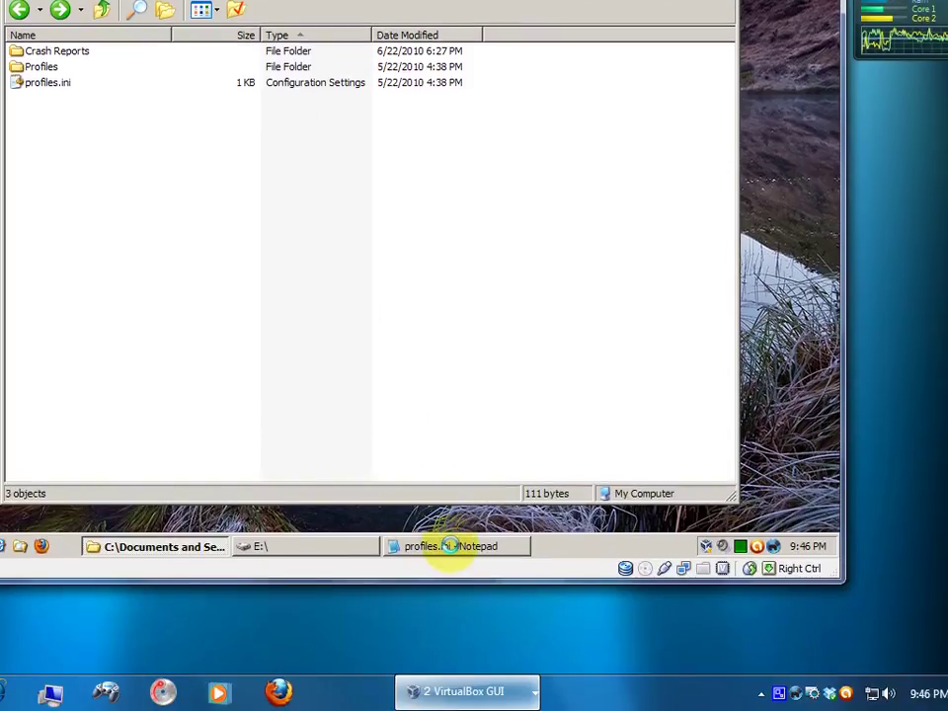
{"action": "left_click", "coordinate": [452, 546]}
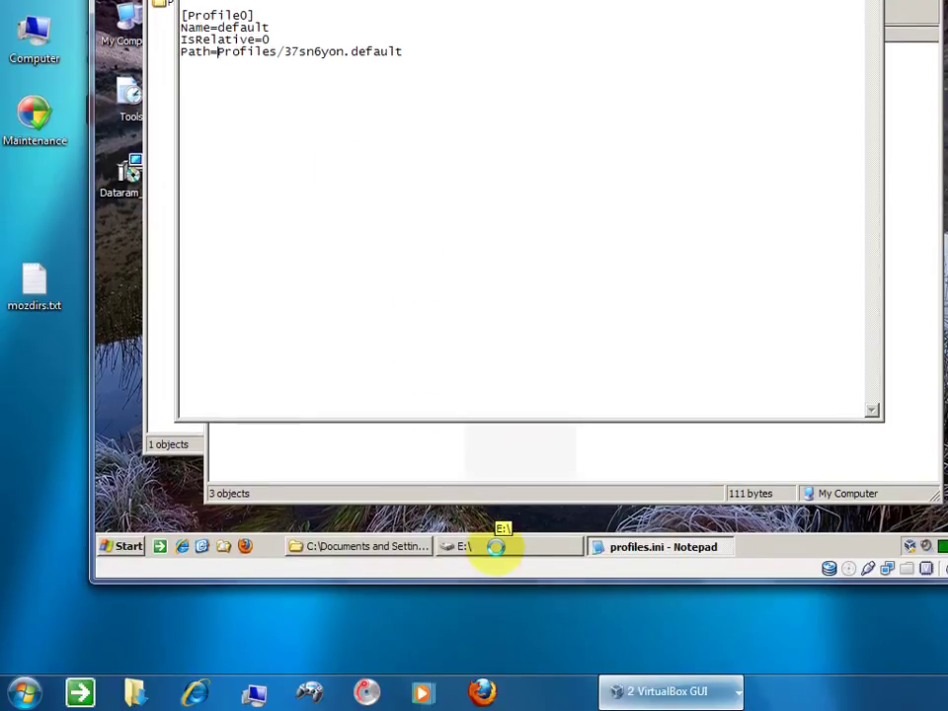
Browse to the Profiles folder on drive E and set Path in profiles.ini to E:\Profiles\37sn6yon.default, keeping the folder's address visible for comparison
{"action": "left_click", "coordinate": [494, 546]}
{"action": "left_click", "coordinate": [177, 2]}
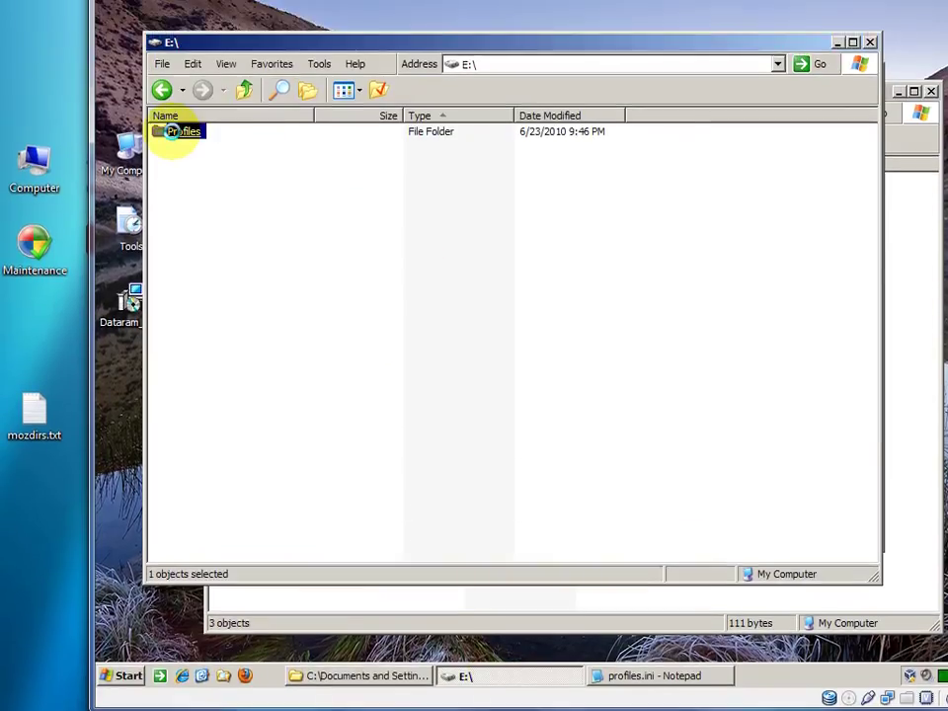
{"action": "key", "text": "Return"}
{"action": "left_click", "coordinate": [529, 123]}
{"action": "left_click", "coordinate": [632, 598]}
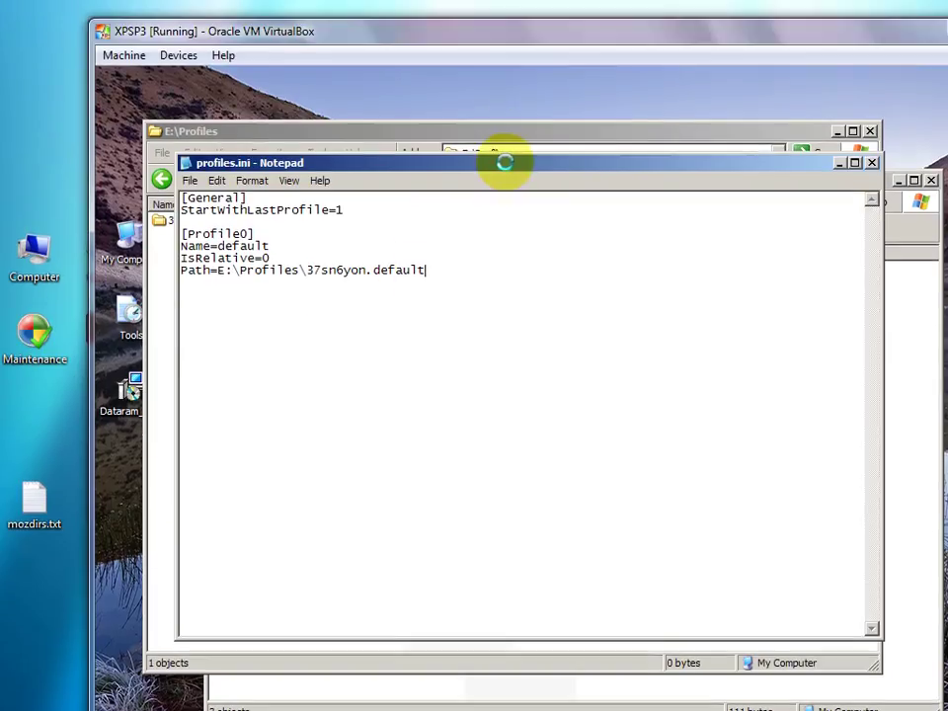
{"action": "left_click_drag", "start_coordinate": [503, 71], "coordinate": [496, 159]}
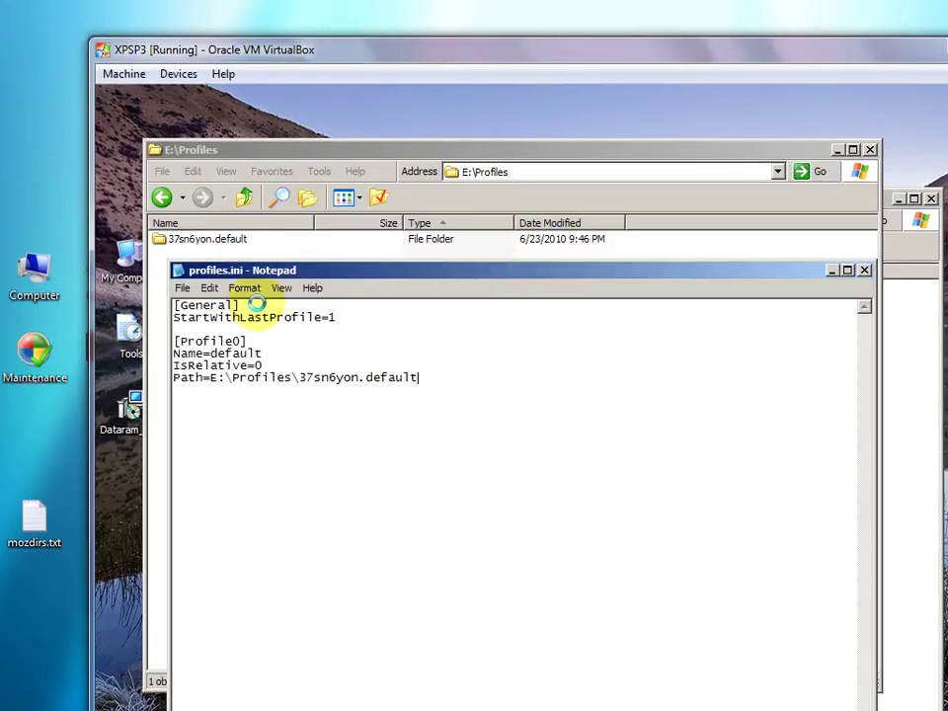
Save profiles.ini, exit Notepad and close the E:\Profiles window
{"action": "left_click", "coordinate": [183, 287]}
{"action": "left_click", "coordinate": [199, 338]}
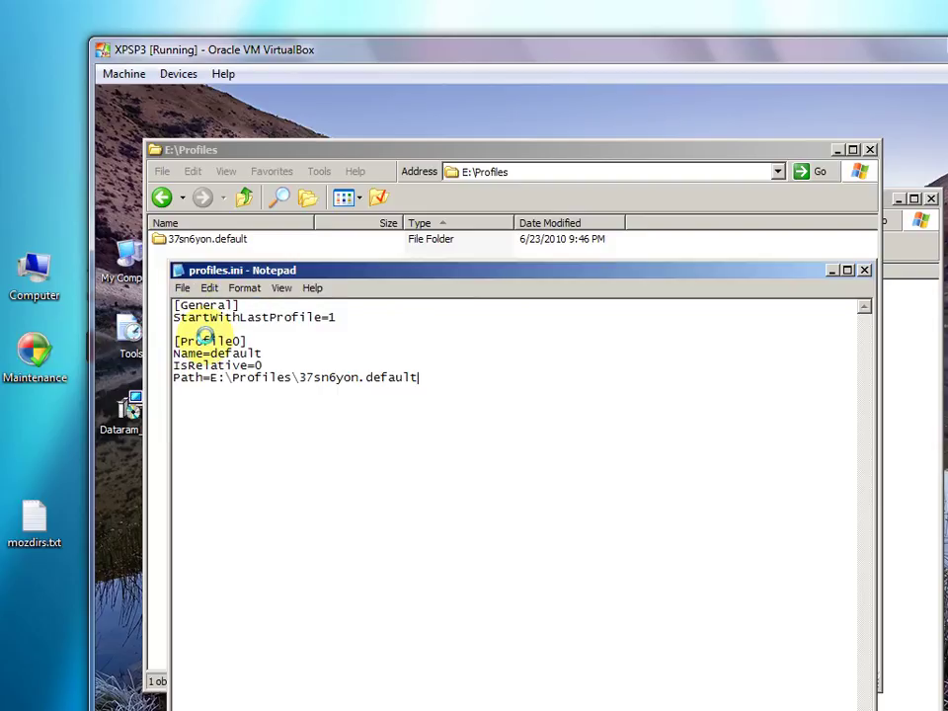
{"action": "left_click", "coordinate": [183, 288]}
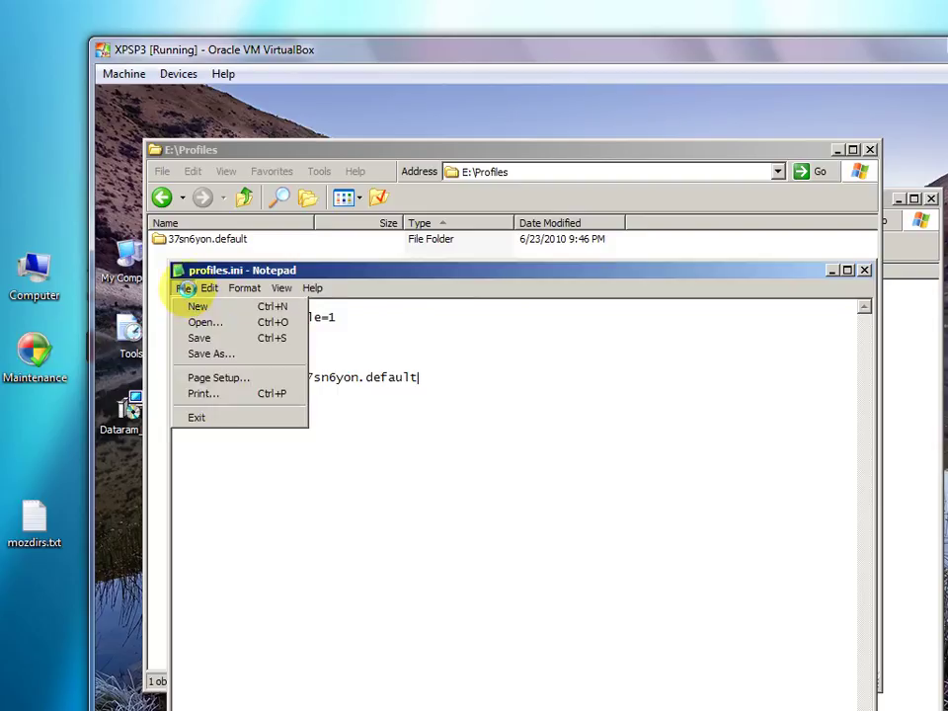
{"action": "left_click", "coordinate": [229, 416]}
{"action": "left_click", "coordinate": [851, 150]}
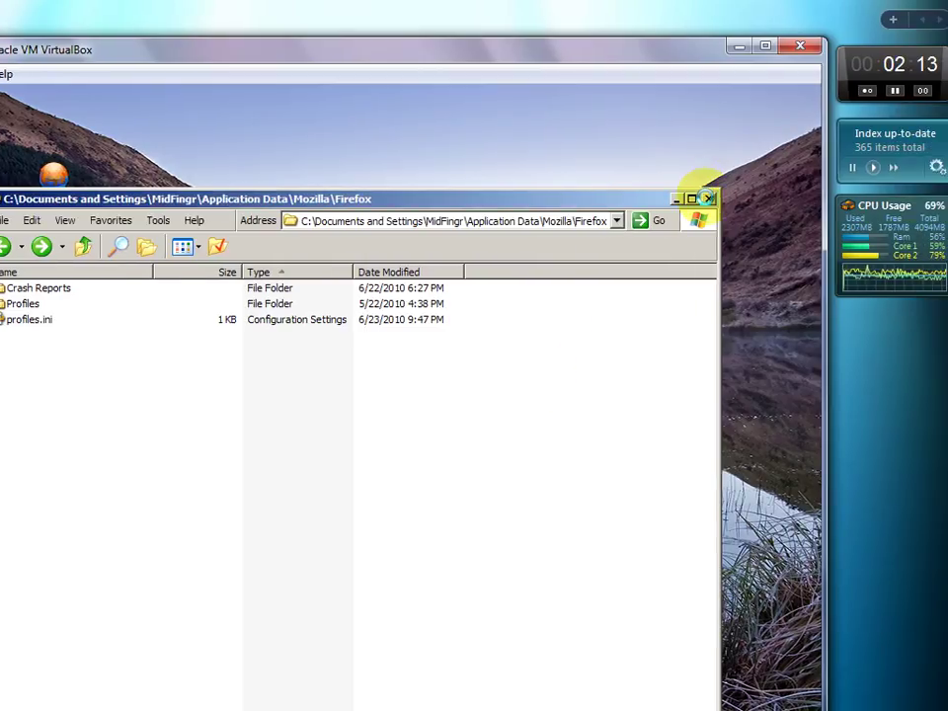
Delete the original Profiles folder from Application Data\Mozilla\Firefox, close the folder window and refresh the desktop
{"action": "left_click", "coordinate": [28, 304]}
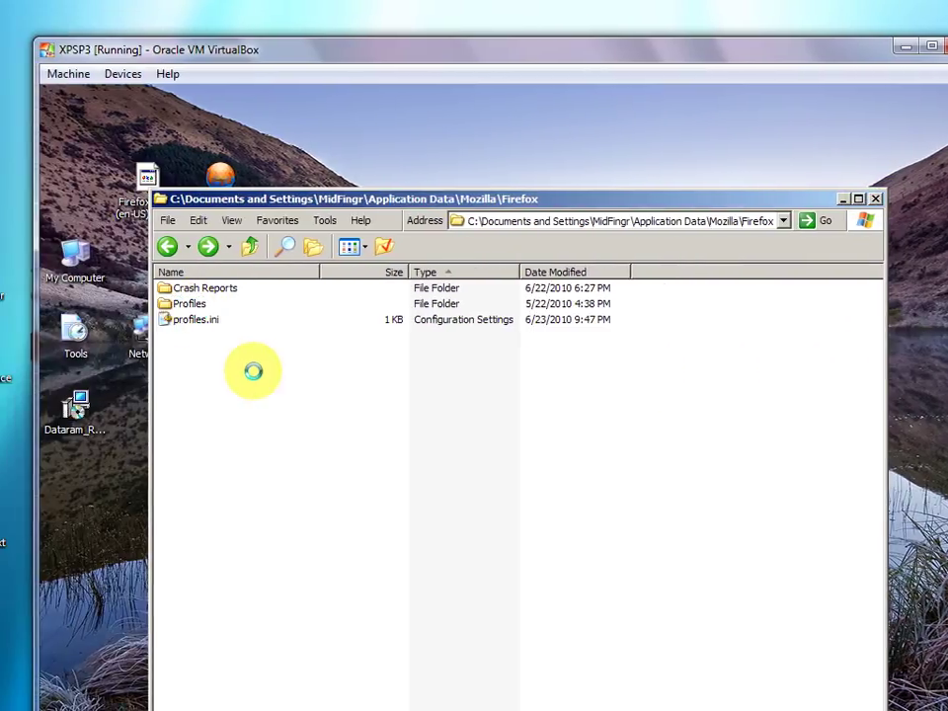
{"action": "left_click", "coordinate": [187, 304]}
{"action": "key", "text": "Delete"}
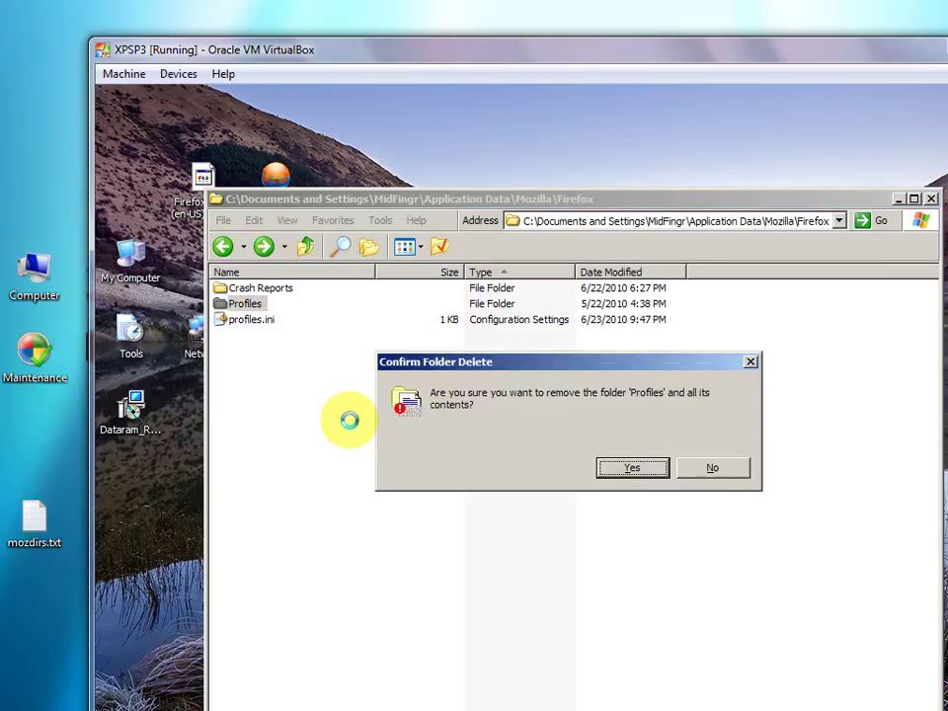
{"action": "key", "text": "Return"}
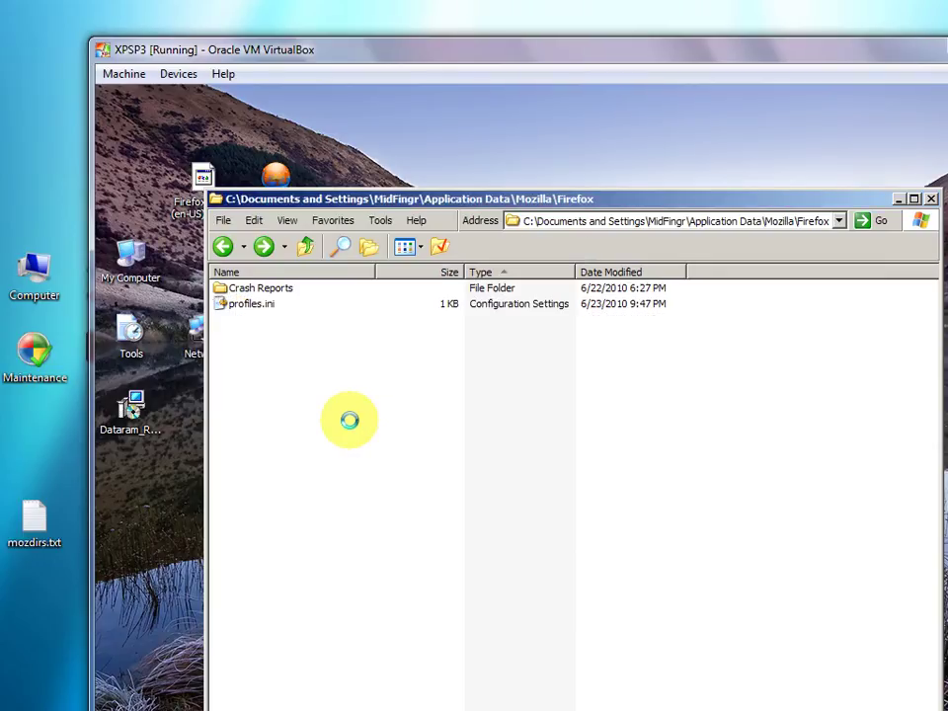
{"action": "key", "text": "alt+space"}
{"action": "key", "text": "c"}
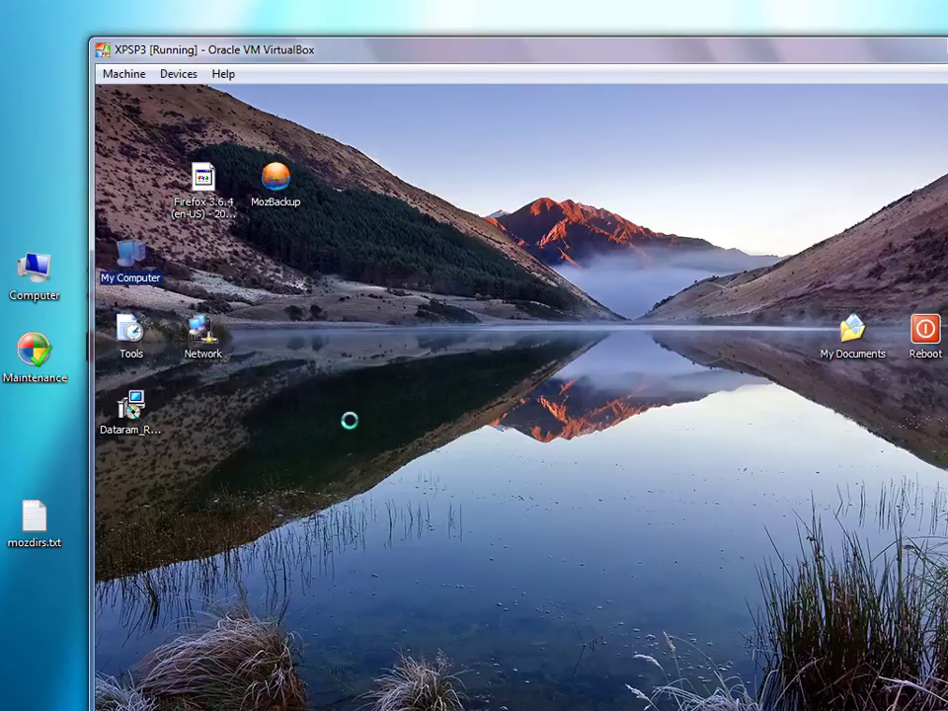
{"action": "right_click", "coordinate": [349, 421]}
{"action": "left_click", "coordinate": [359, 447]}
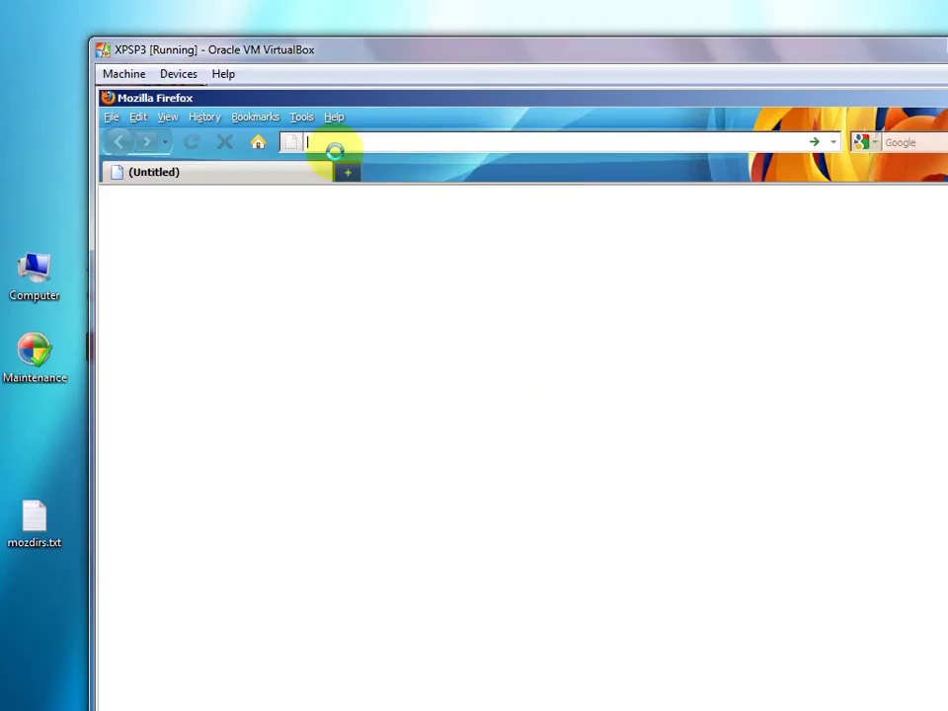
Check the restored bookmarks in Firefox, including the Tweaks folder, and close the browser
{"action": "left_click", "coordinate": [253, 43]}
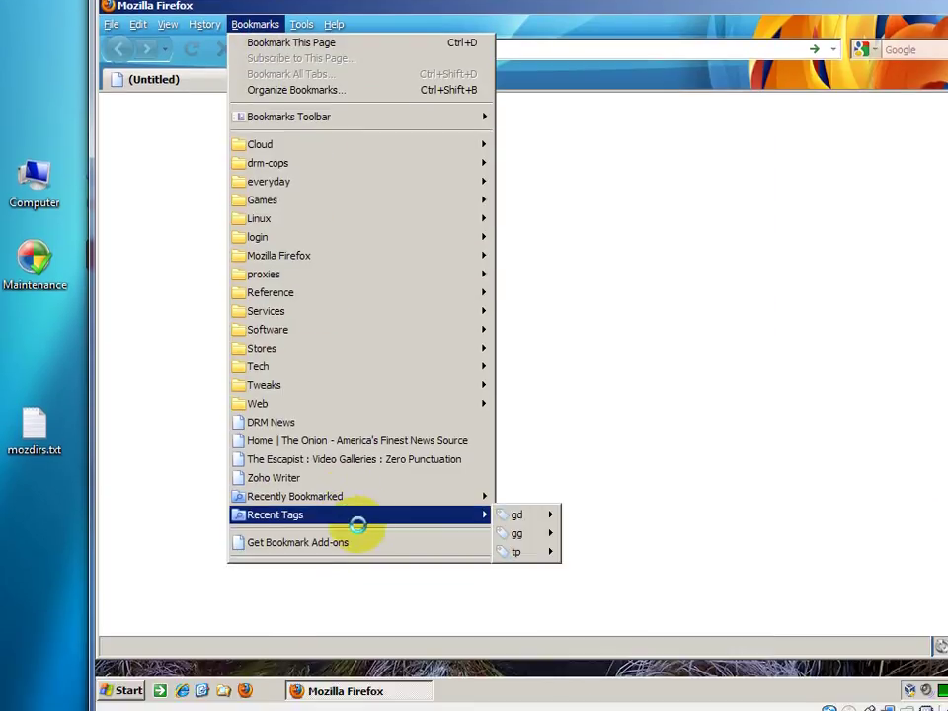
{"action": "mouse_move", "coordinate": [310, 475]}
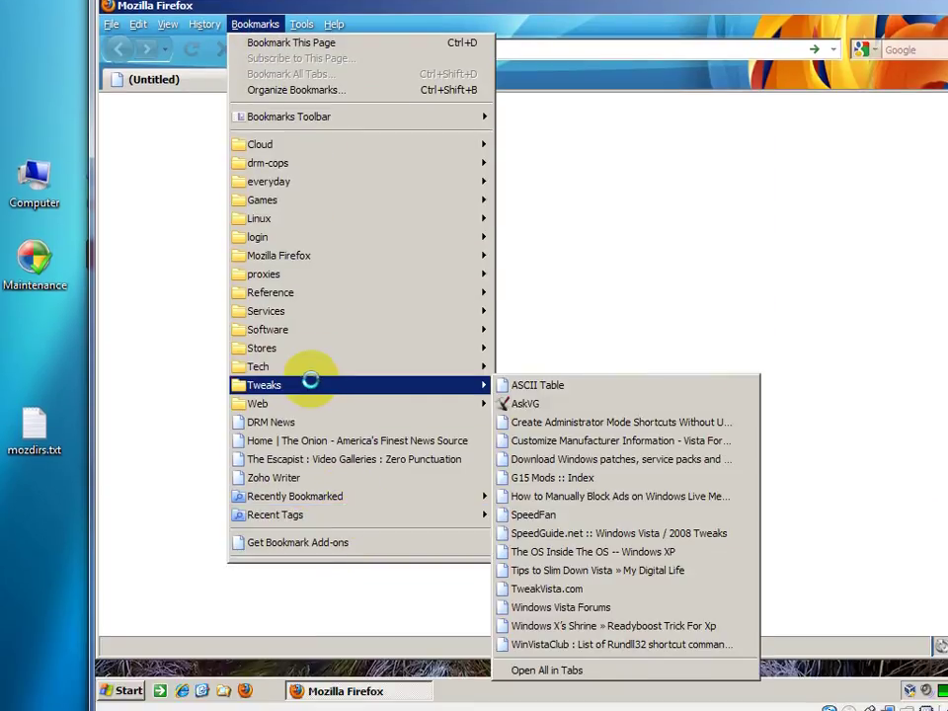
{"action": "left_click", "coordinate": [728, 238]}
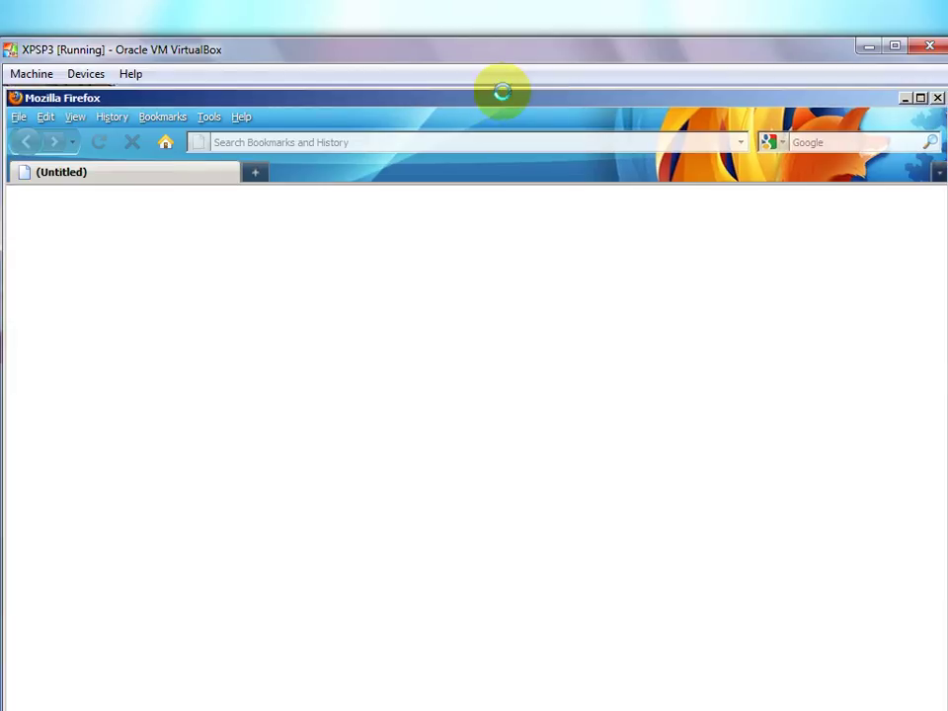
{"action": "left_click", "coordinate": [792, 97]}
{"action": "right_click", "coordinate": [185, 281]}
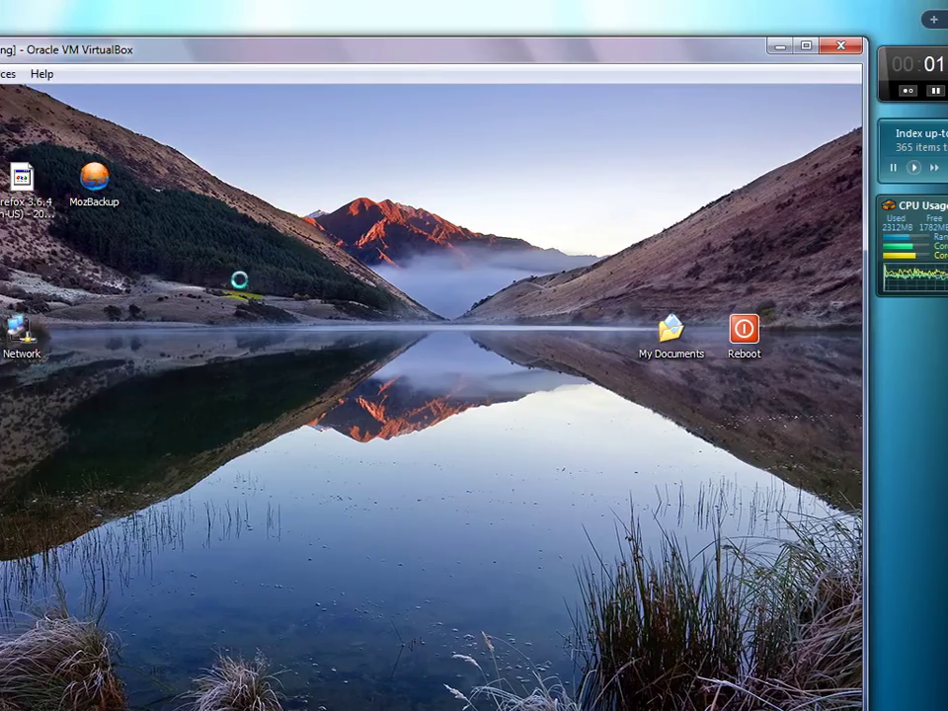
{"action": "left_click", "coordinate": [210, 313]}
Open drive E from My Computer to check for the Profiles folder, close the window and refresh the desktop
{"action": "double_click", "coordinate": [76, 254]}
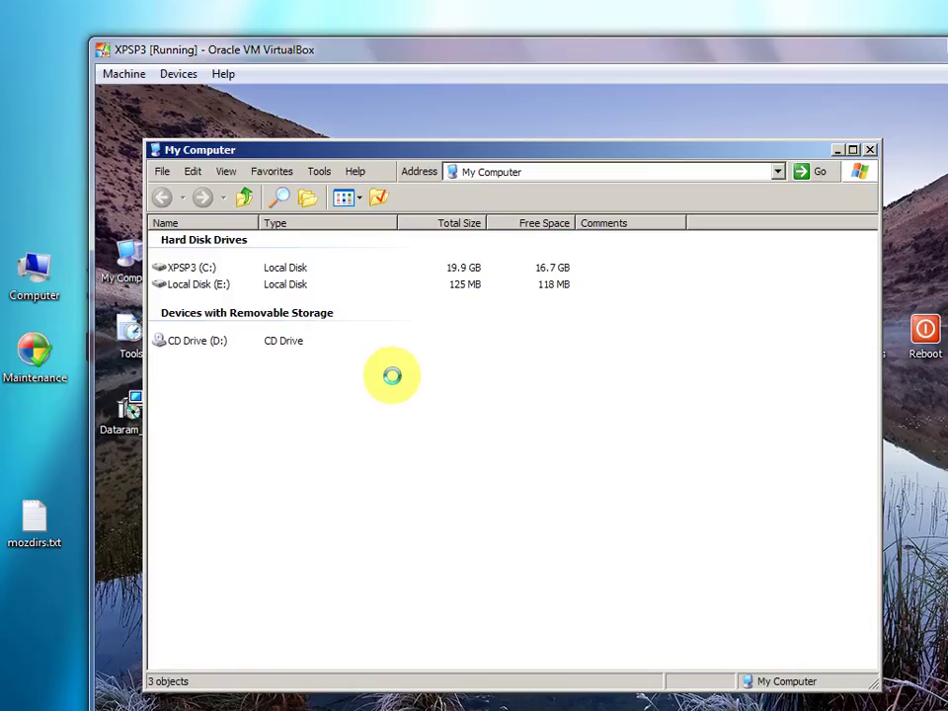
{"action": "left_click", "coordinate": [200, 284]}
{"action": "double_click", "coordinate": [200, 285]}
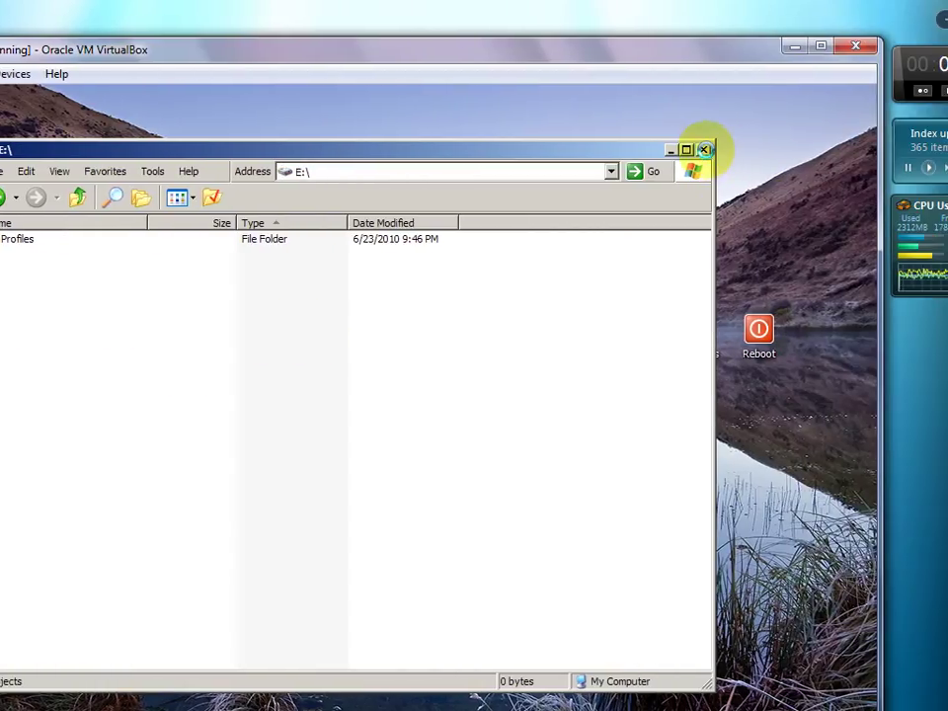
{"action": "left_click", "coordinate": [796, 150]}
{"action": "right_click", "coordinate": [449, 310]}
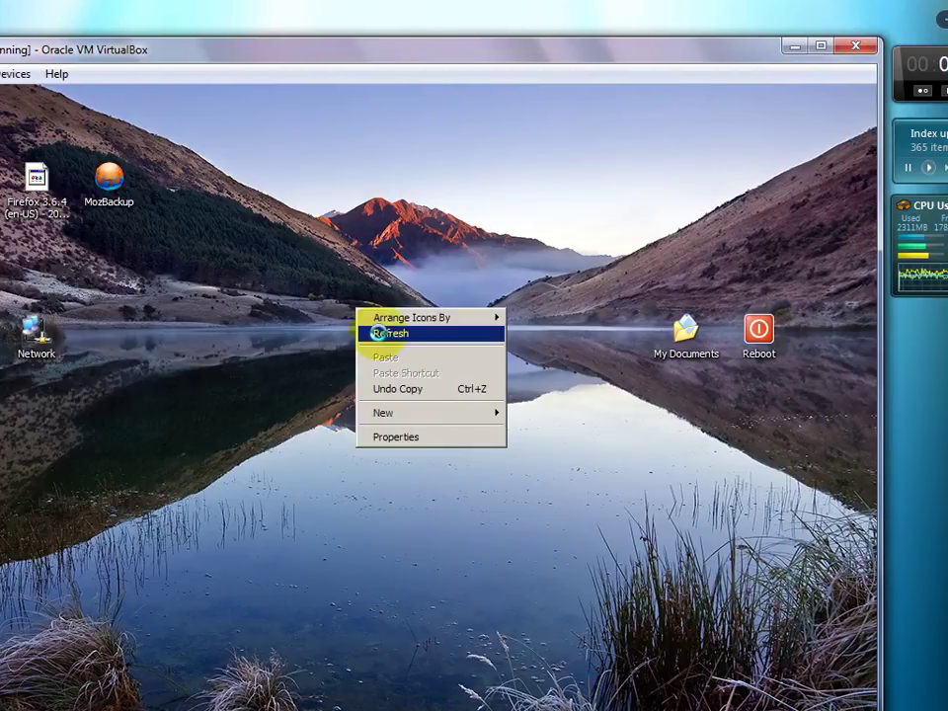
{"action": "left_click", "coordinate": [379, 334]}
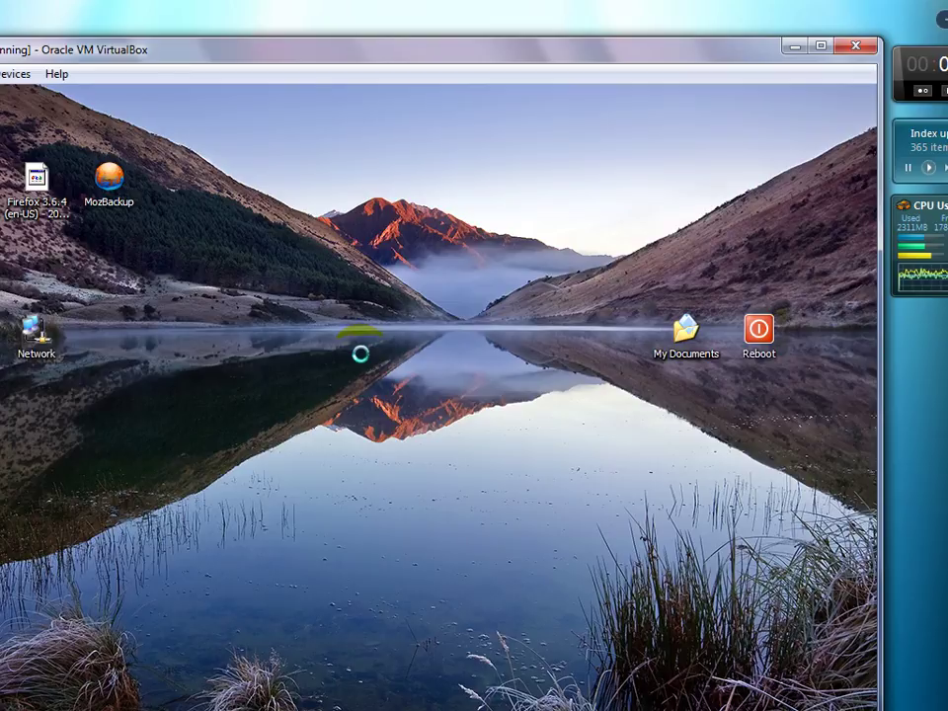
{"action": "right_click", "coordinate": [338, 367]}
{"action": "left_click", "coordinate": [354, 390]}
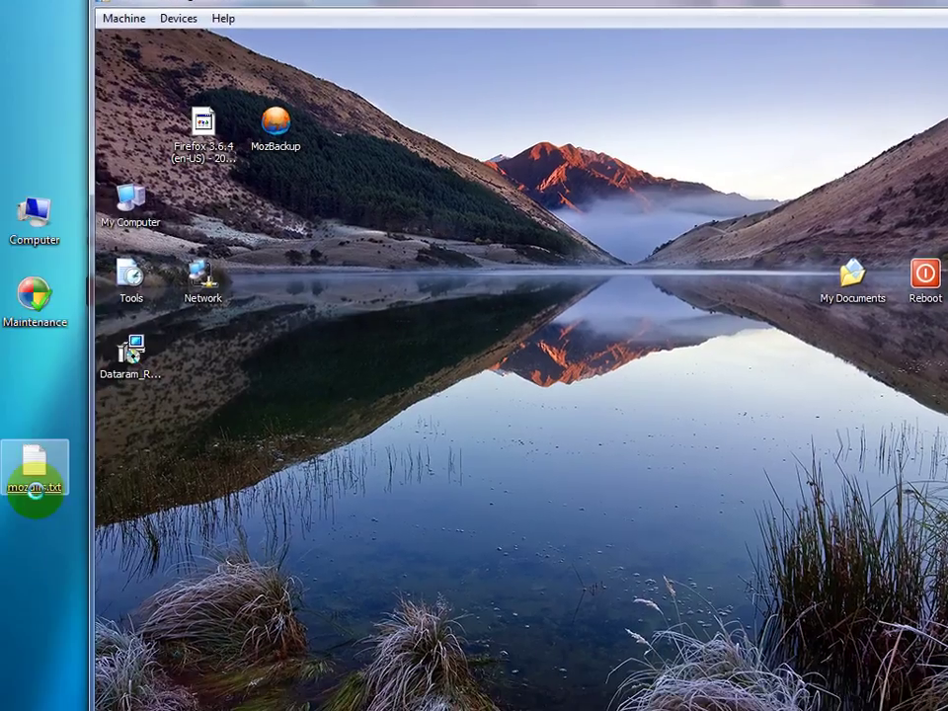
Open mozdirs.txt from the host desktop to review the Firefox profile paths for each Windows version, and close it
{"action": "double_click", "coordinate": [35, 489]}
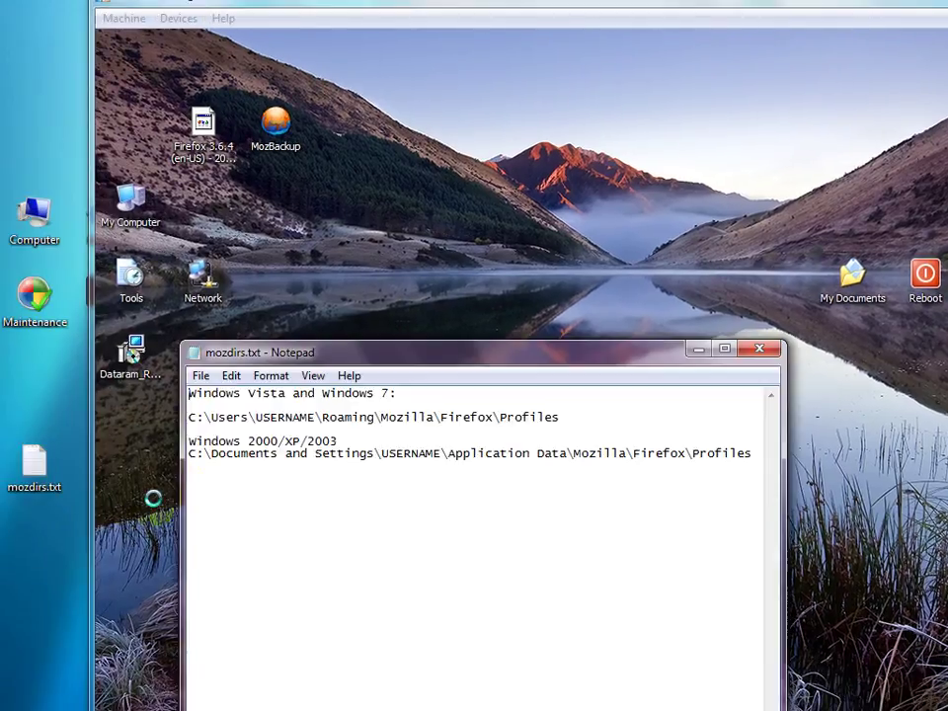
{"action": "left_click_drag", "start_coordinate": [381, 352], "coordinate": [450, 222]}
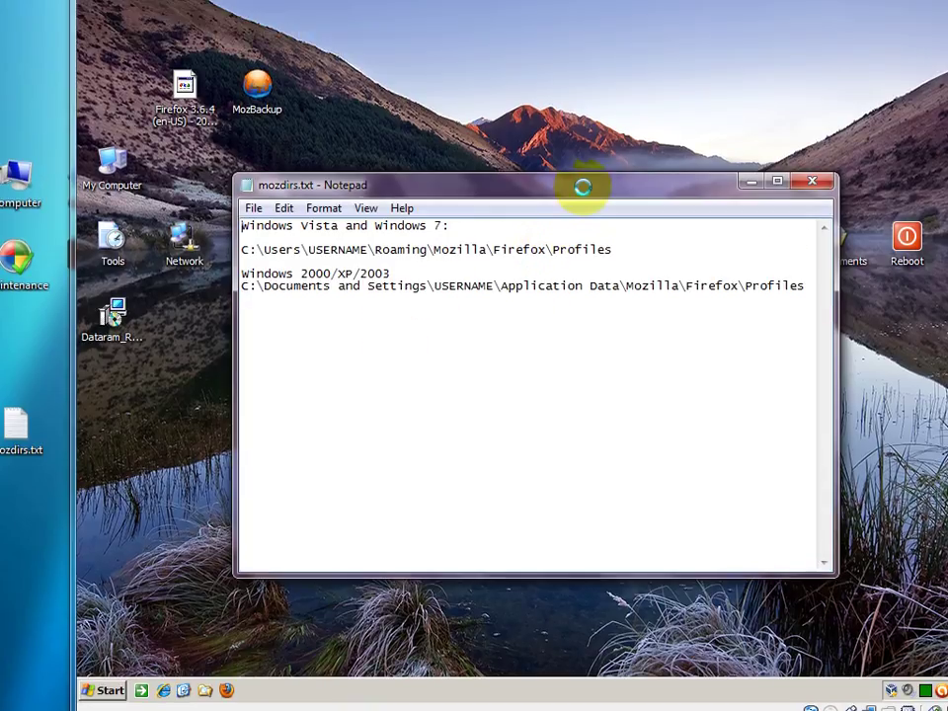
{"action": "left_click_drag", "start_coordinate": [581, 131], "coordinate": [554, 135]}
{"action": "left_click", "coordinate": [762, 184]}
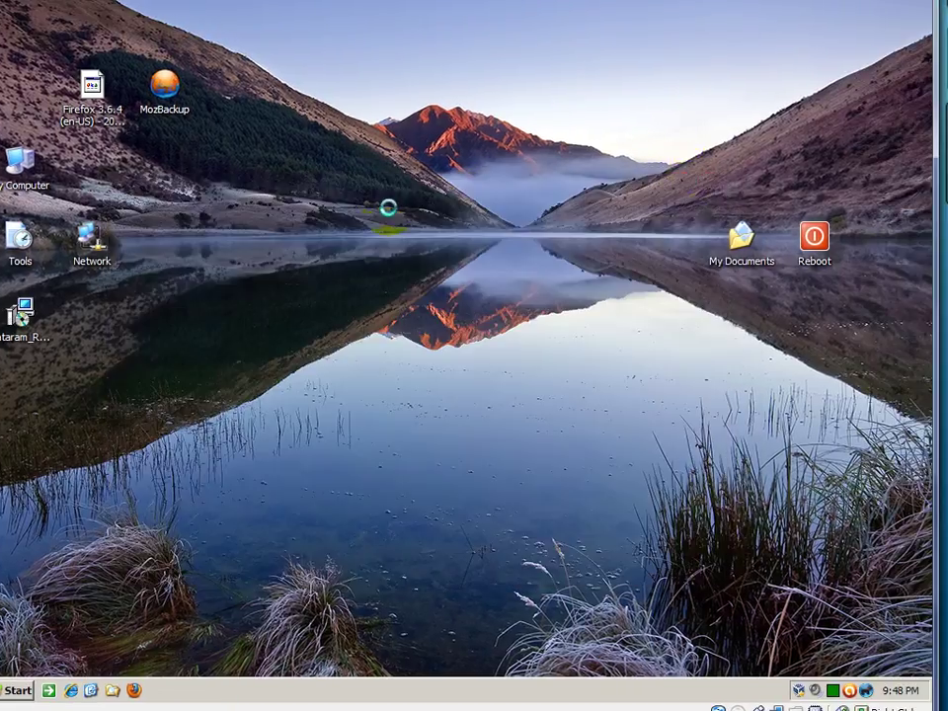
{"action": "right_click", "coordinate": [388, 207]}
{"action": "left_click", "coordinate": [407, 235]}
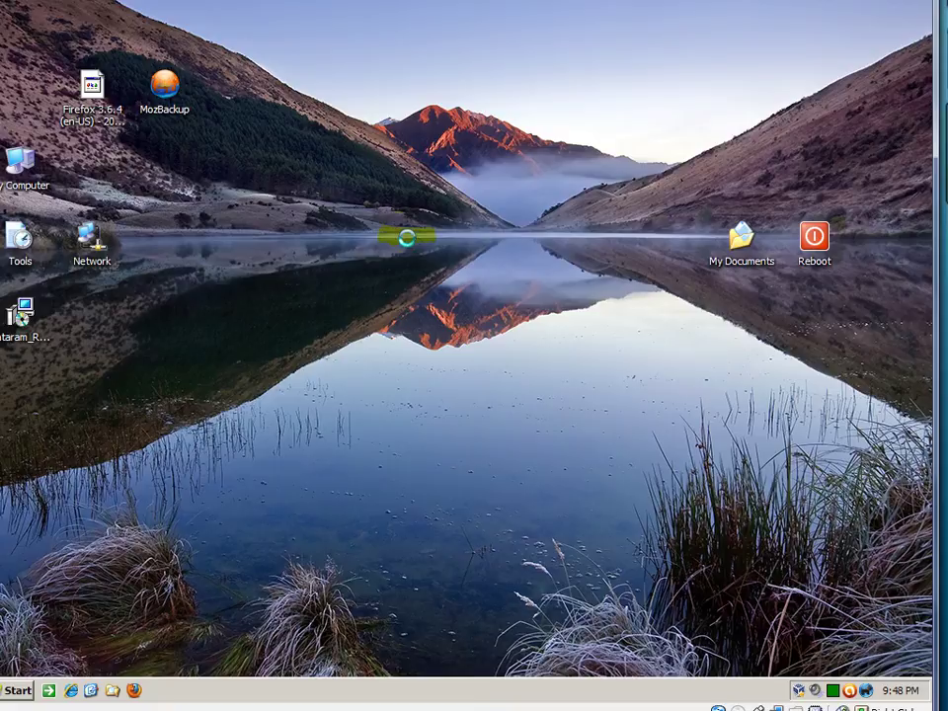
{"action": "left_click", "coordinate": [501, 419]}
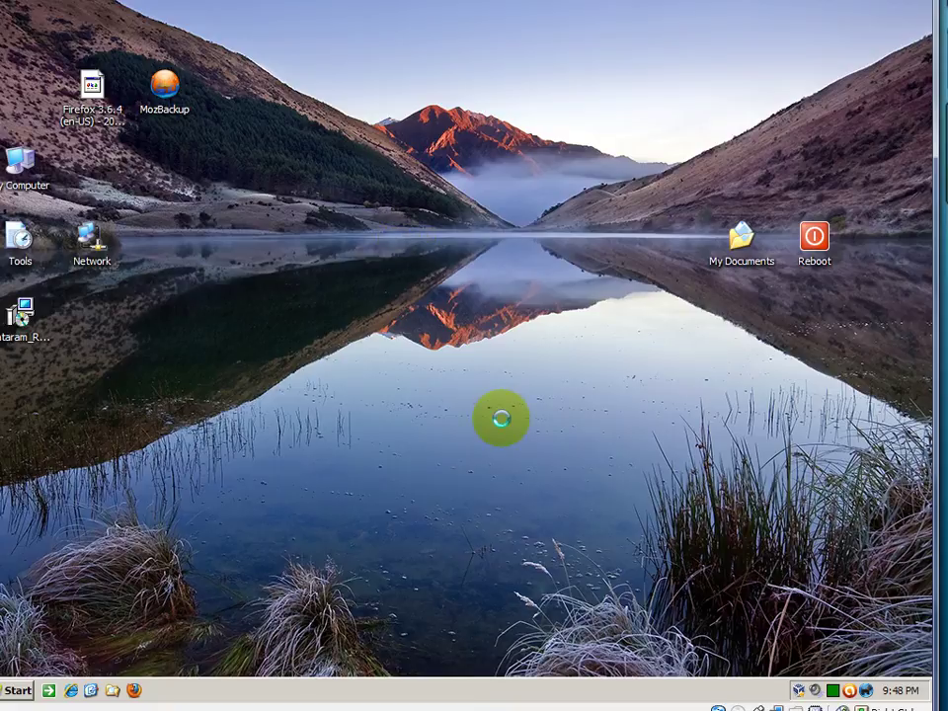